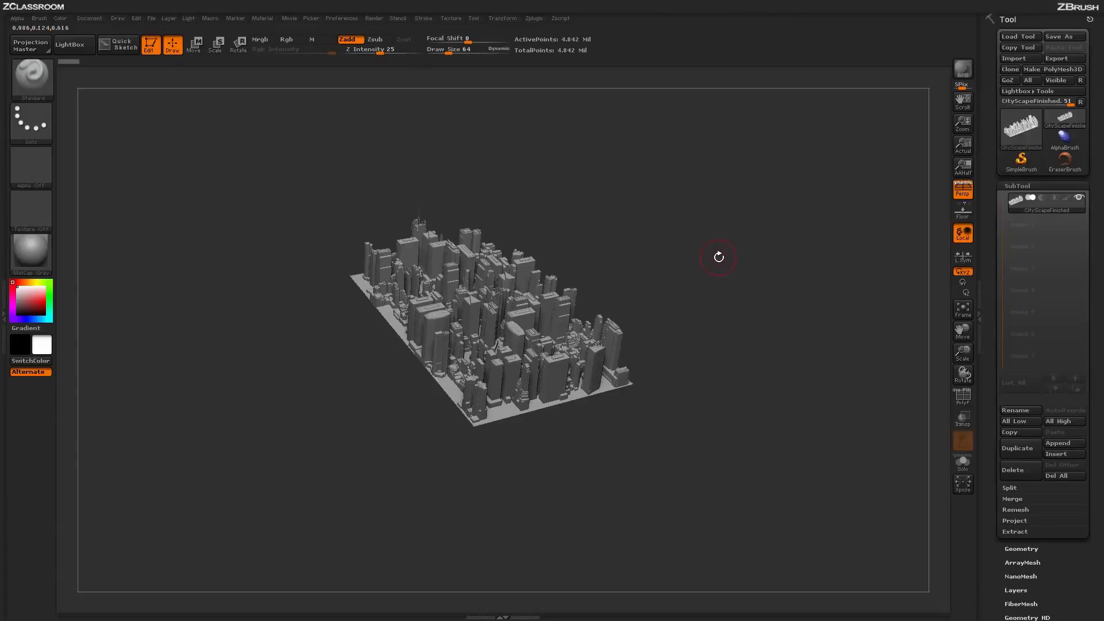
Step: Enable KeyShot as the external renderer for the cityscape model
click(374, 18)
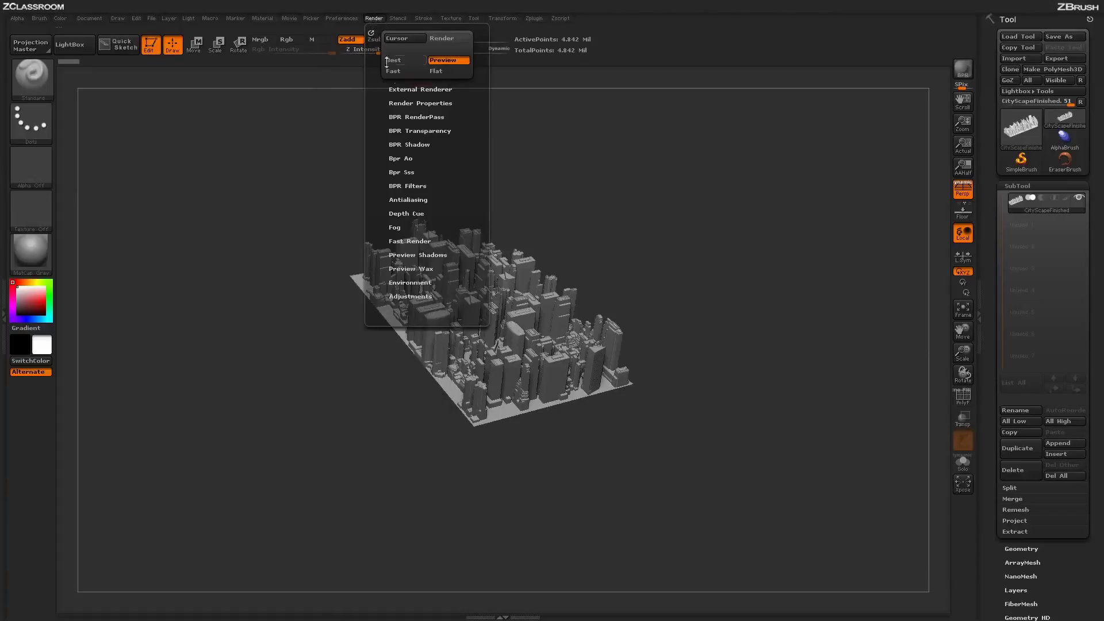
click(407, 89)
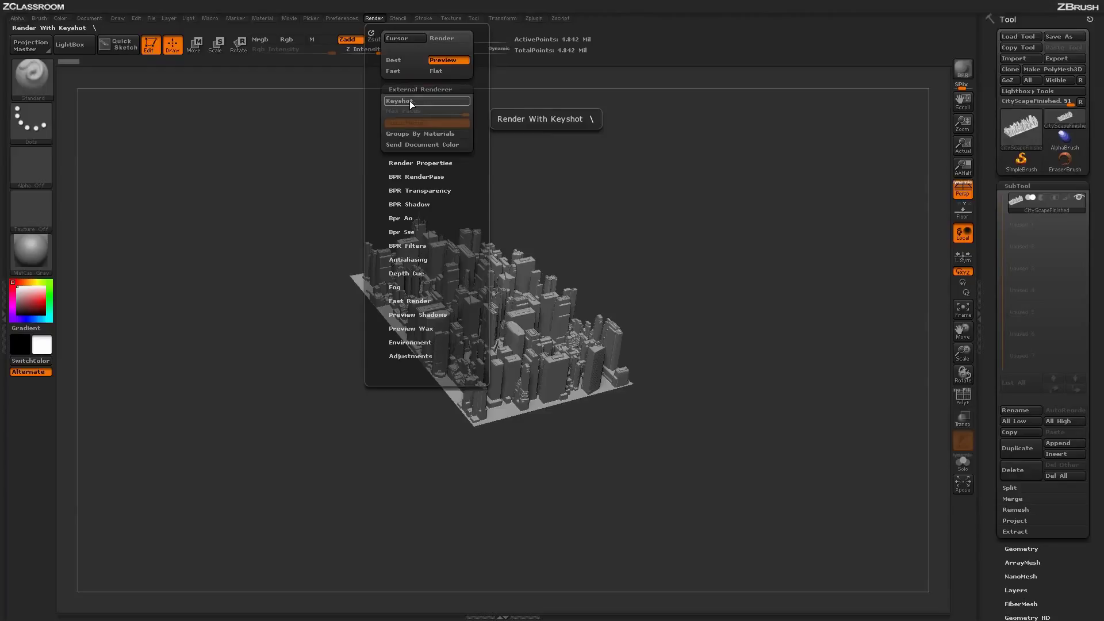
click(409, 101)
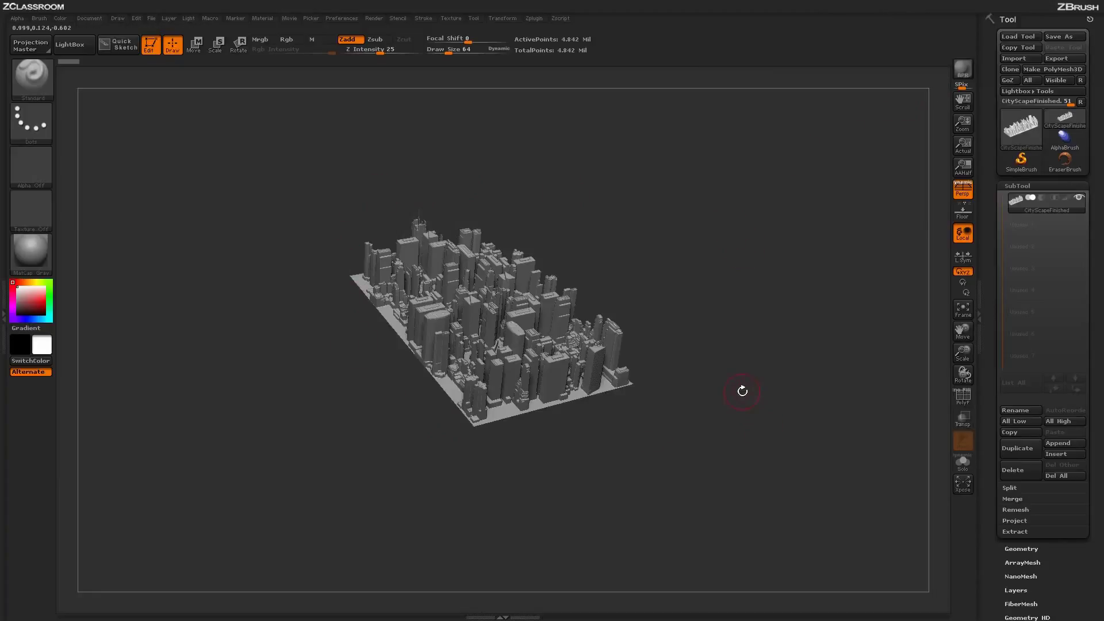
Step: Arrange ZBrush beside KeyShot and send the CityScapeFinished model to KeyShot with a BPR render
click(1088, 19)
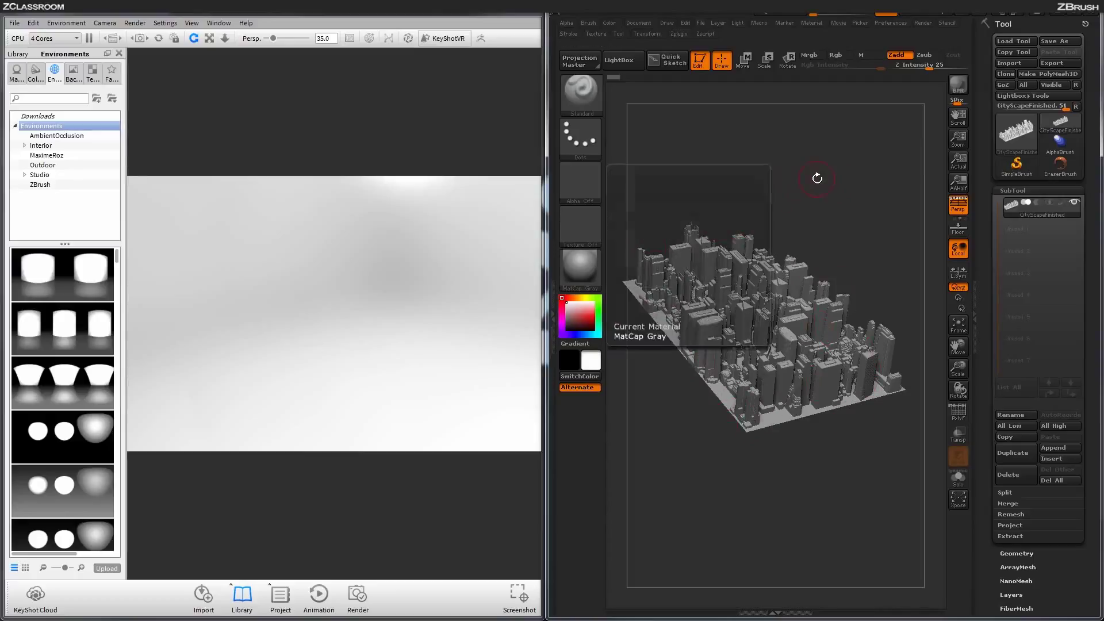
click(923, 22)
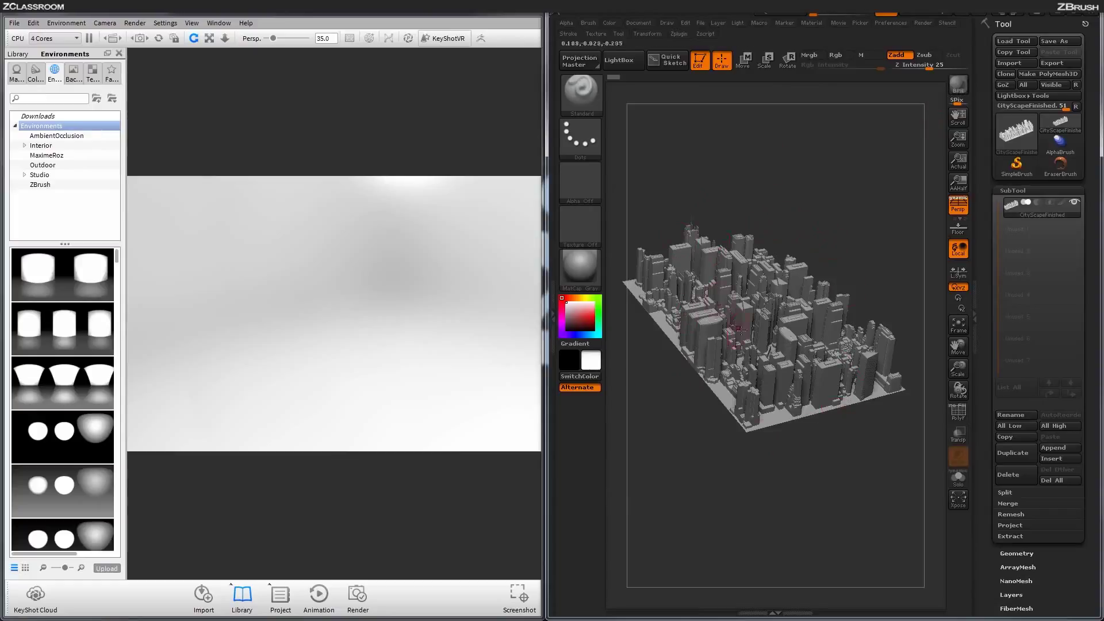
click(959, 87)
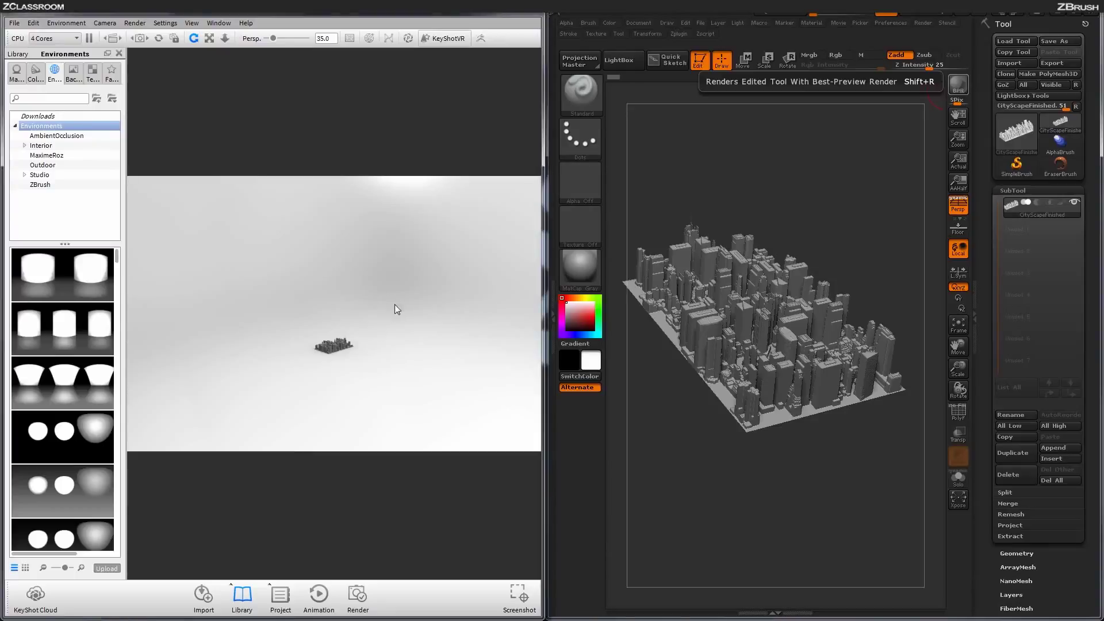
Step: Switch to KeyShot and examine the city model's buildings in the real-time view from close up and from several angles
scroll(396, 311, up, 5)
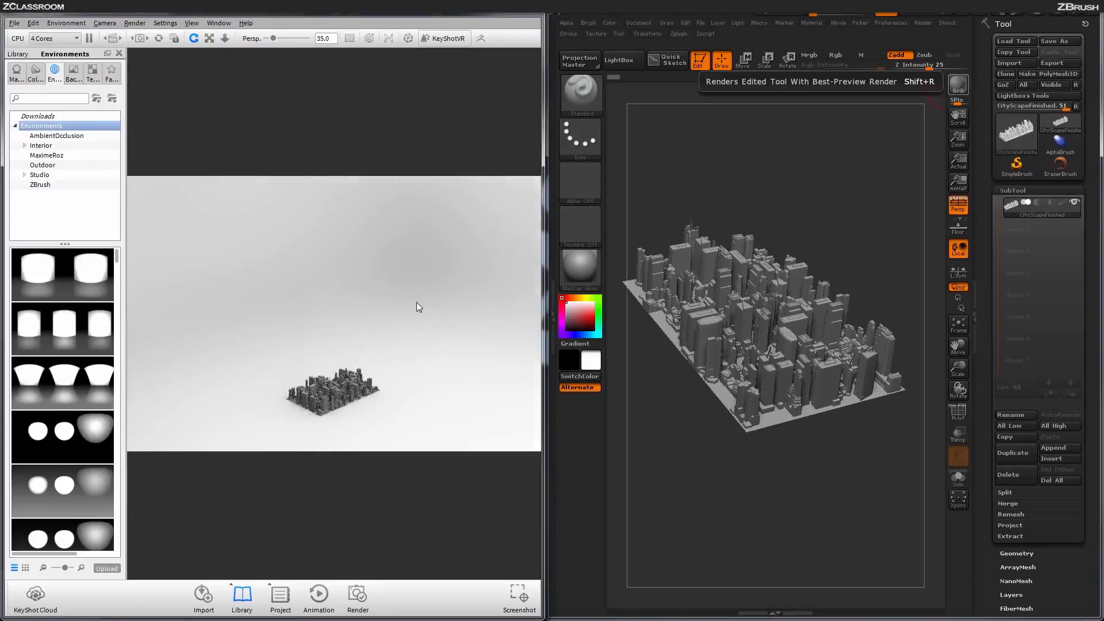
scroll(417, 307, up, 3)
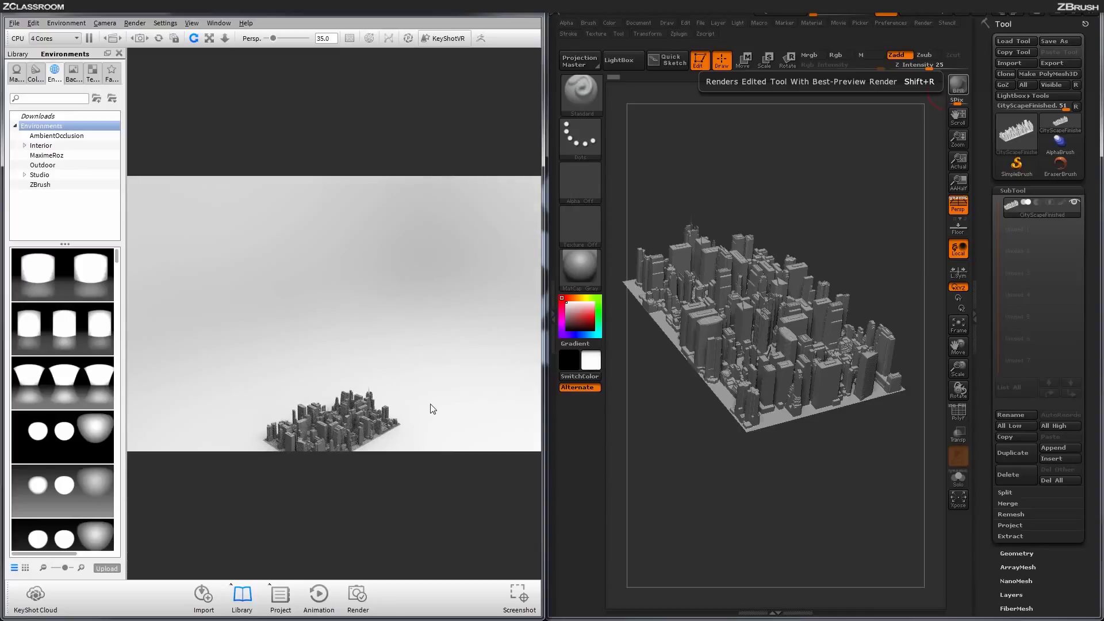
middle_drag(433, 409, 438, 283)
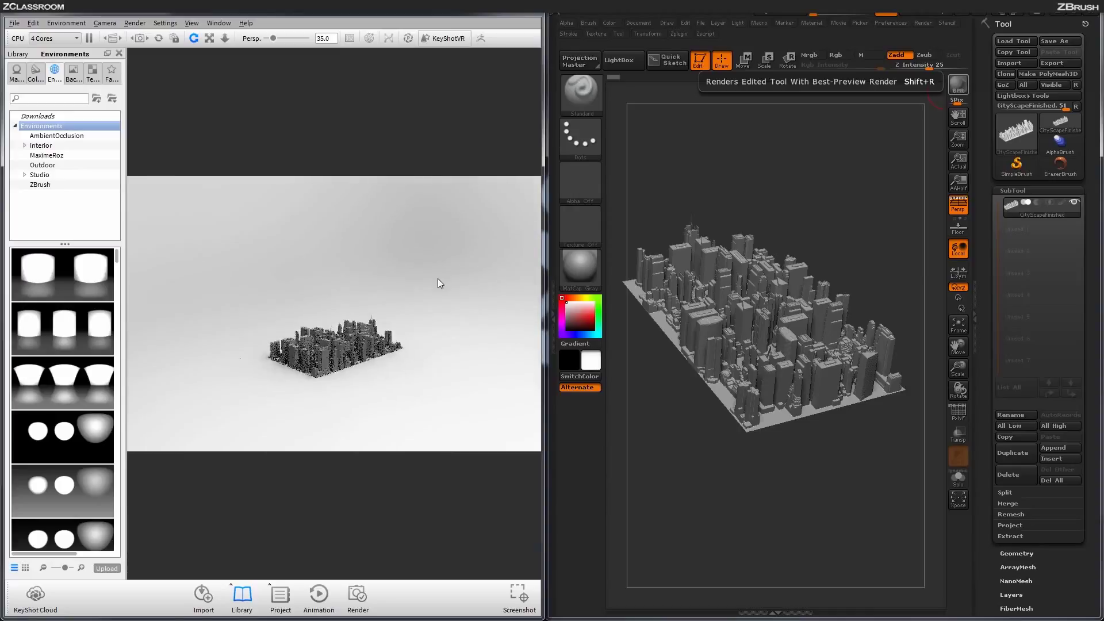
scroll(443, 318, up, 2)
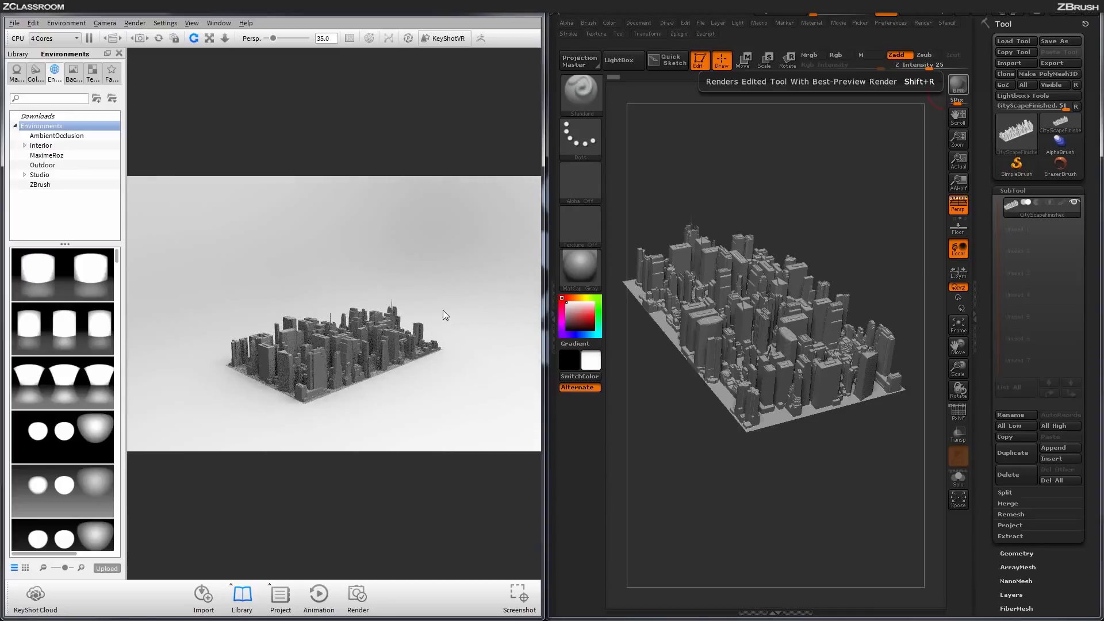
middle_drag(476, 341, 474, 315)
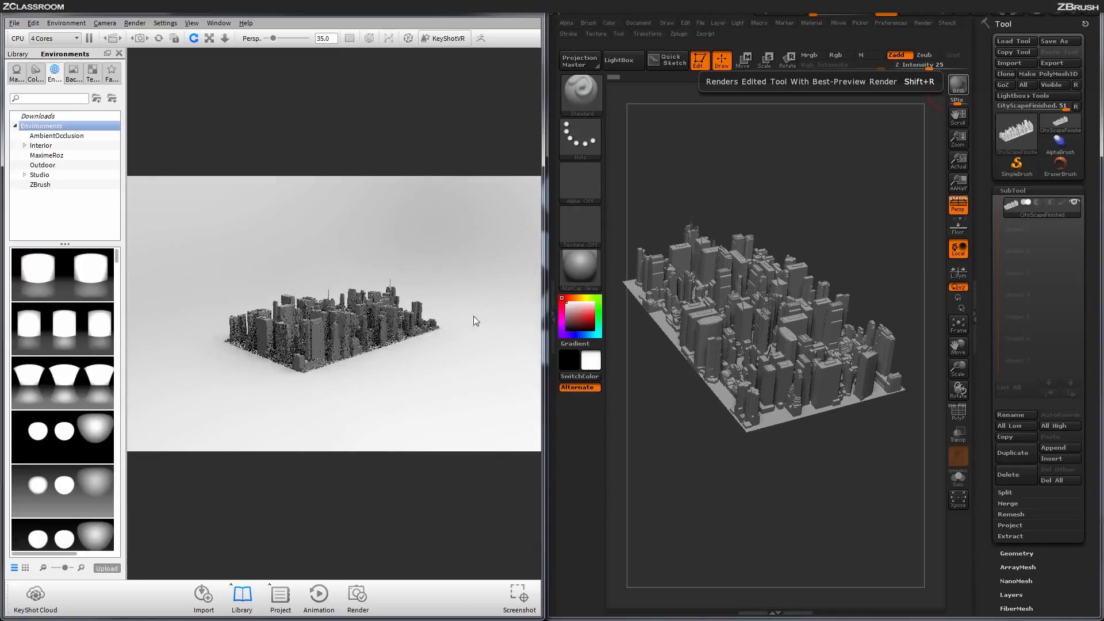
scroll(495, 454, up, 5)
drag(481, 391, 324, 327)
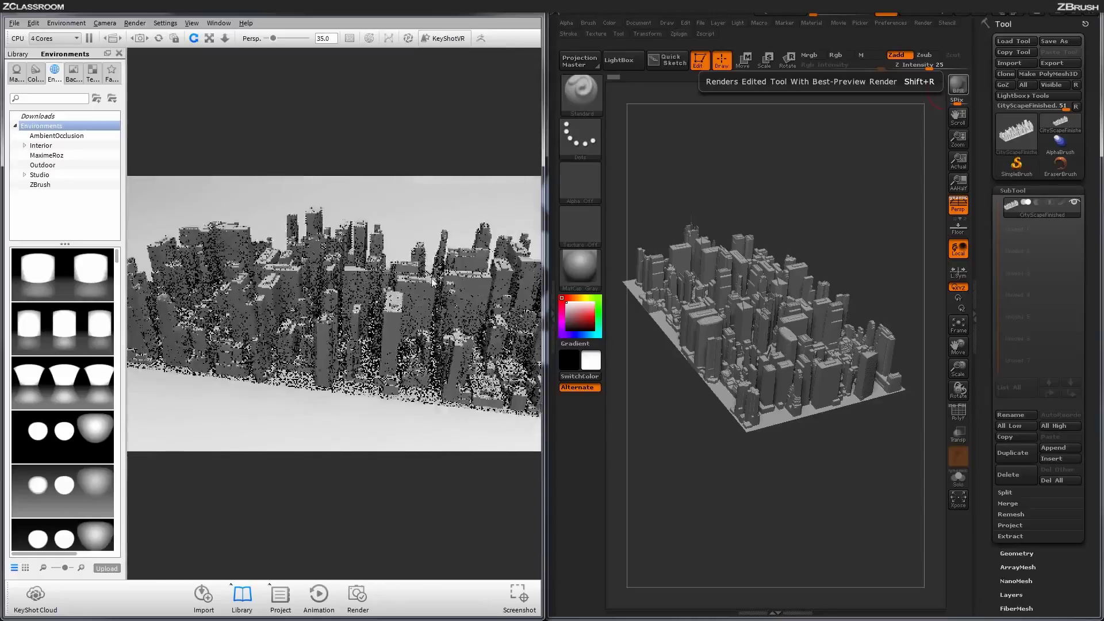
scroll(345, 350, up, 3)
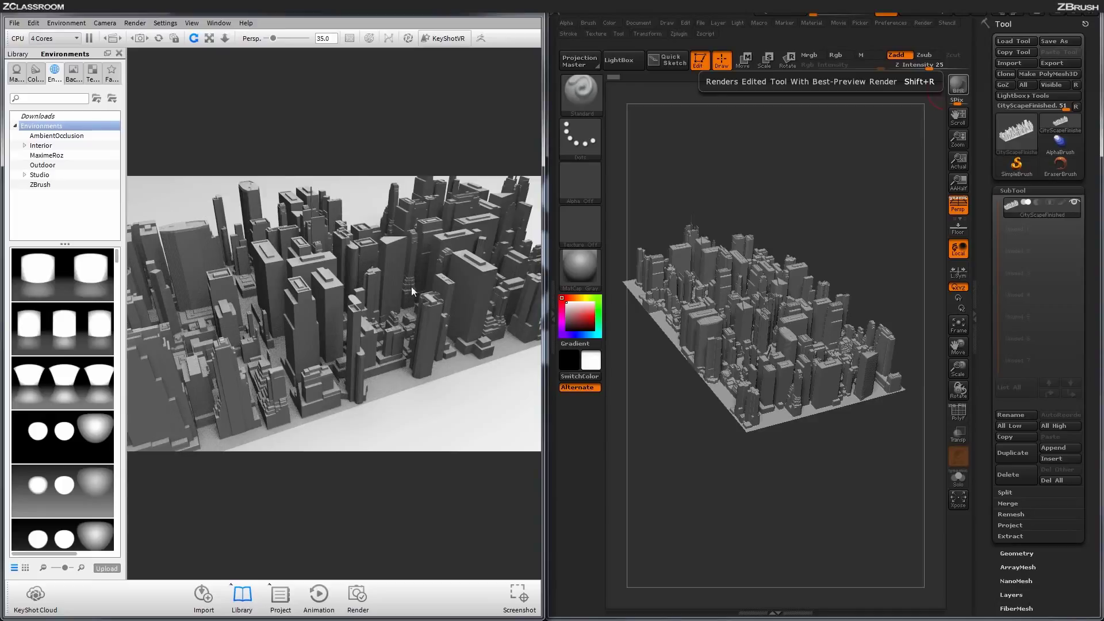
drag(392, 309, 420, 295)
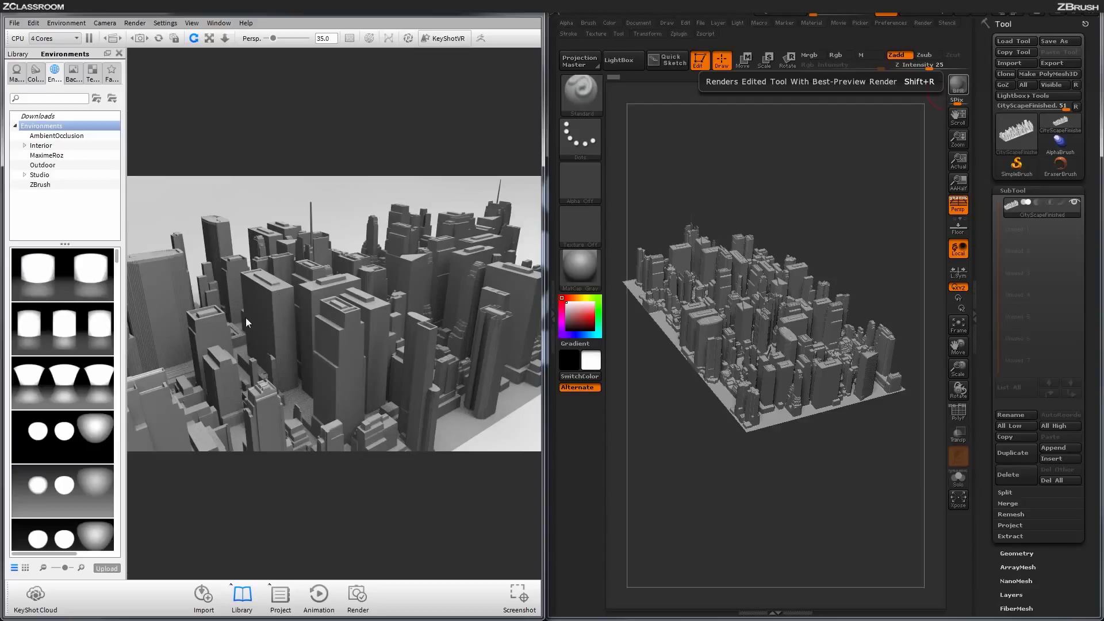
drag(246, 318, 339, 287)
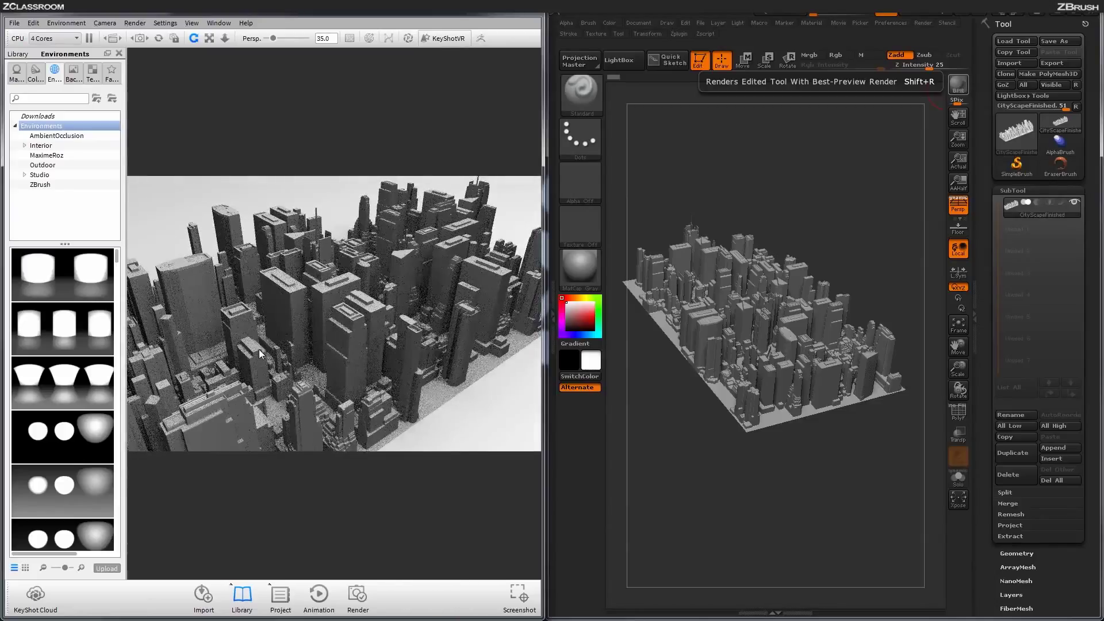
drag(393, 312, 342, 302)
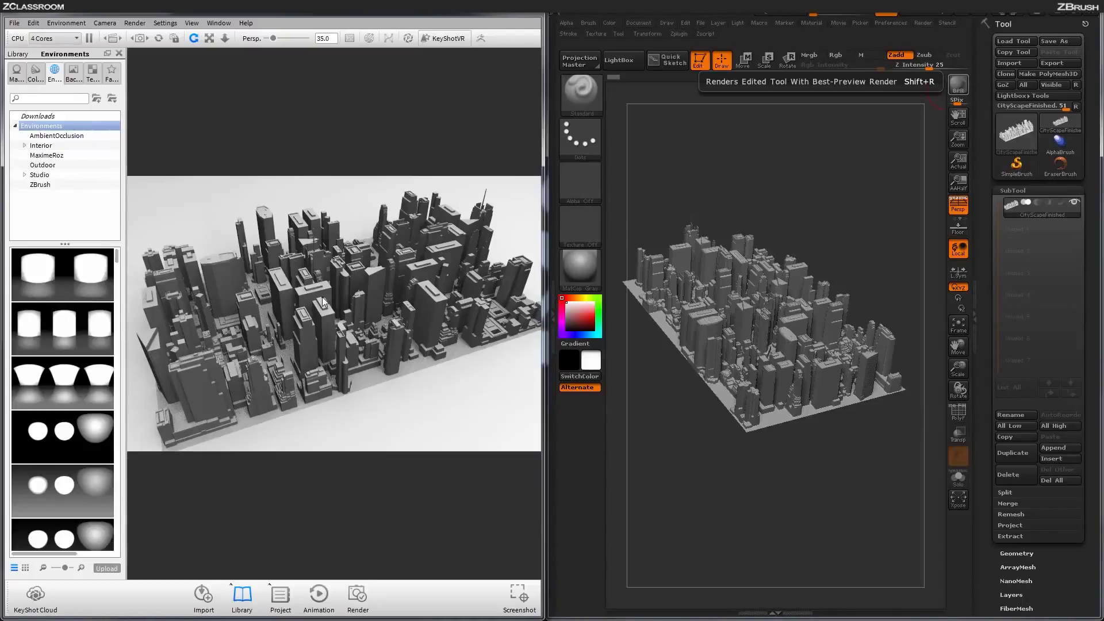
Step: Open the Free Camera settings and set the camera's look-at point by trying several buildings, ending on one near the middle of the city
key(space)
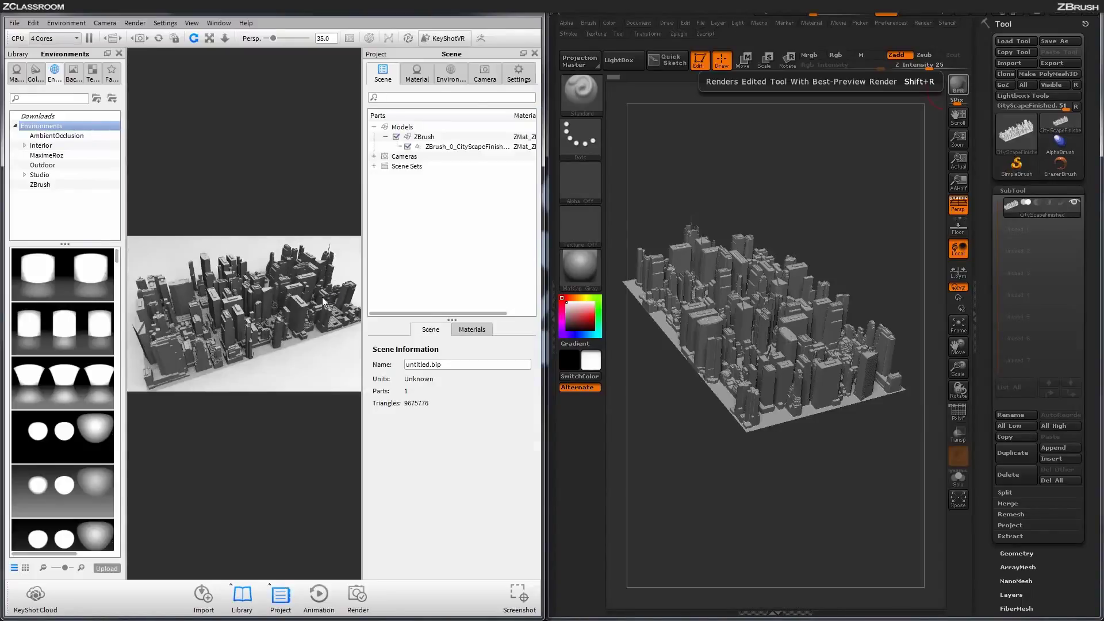
click(485, 75)
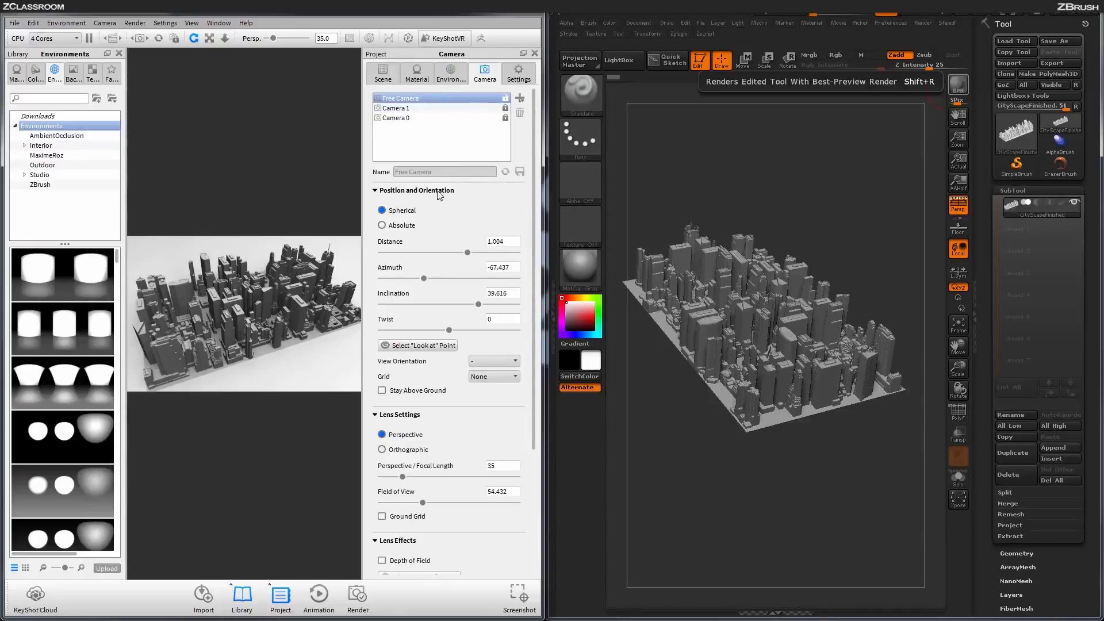
click(410, 348)
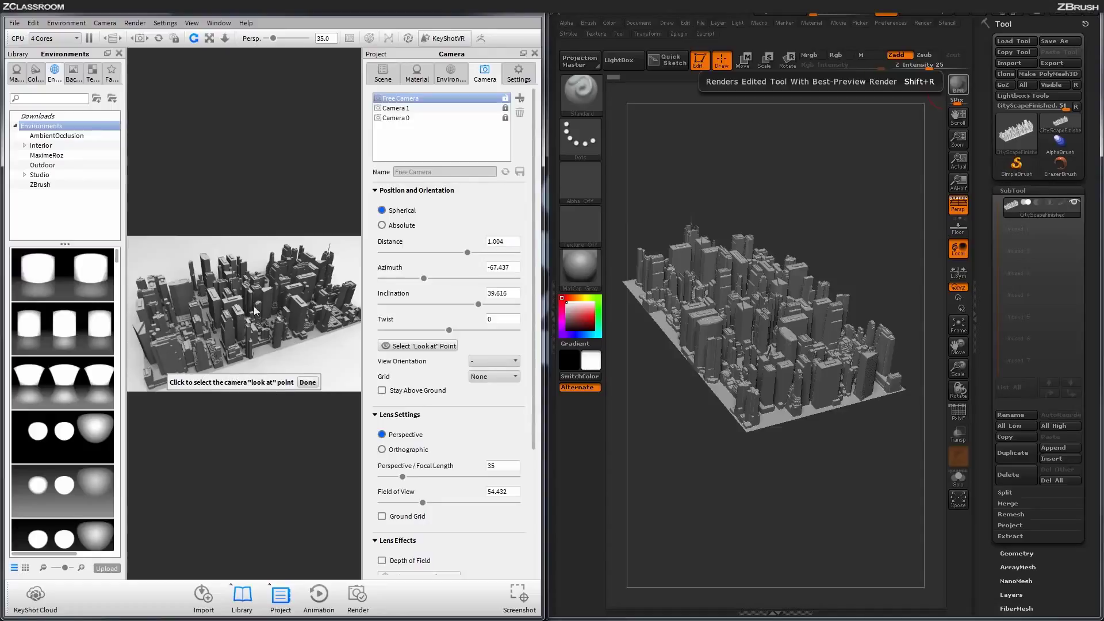
click(216, 303)
click(311, 289)
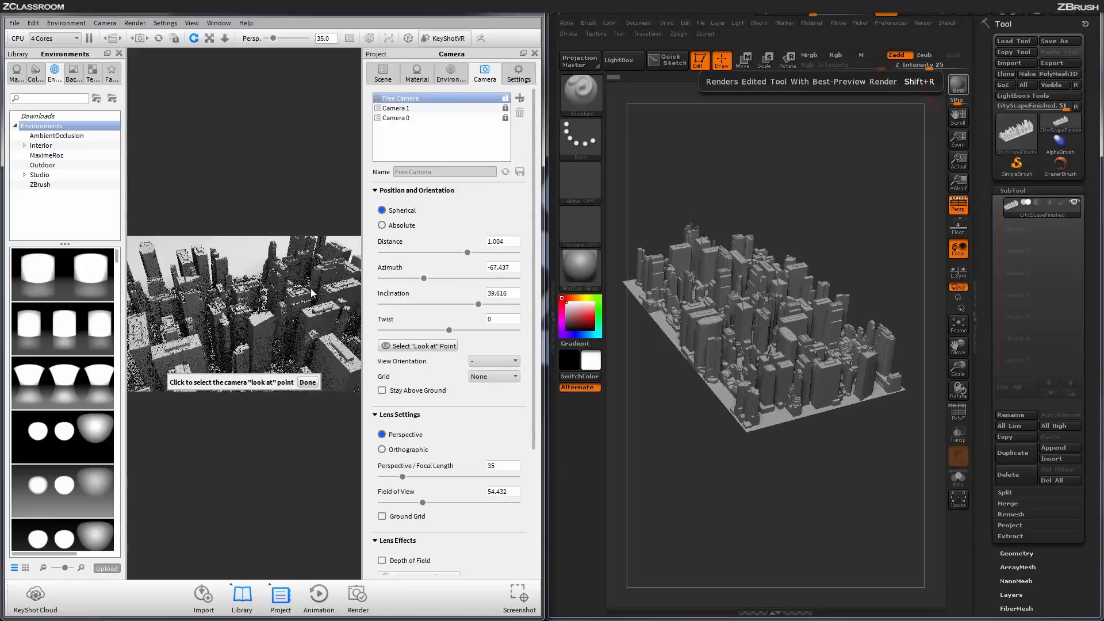
click(284, 328)
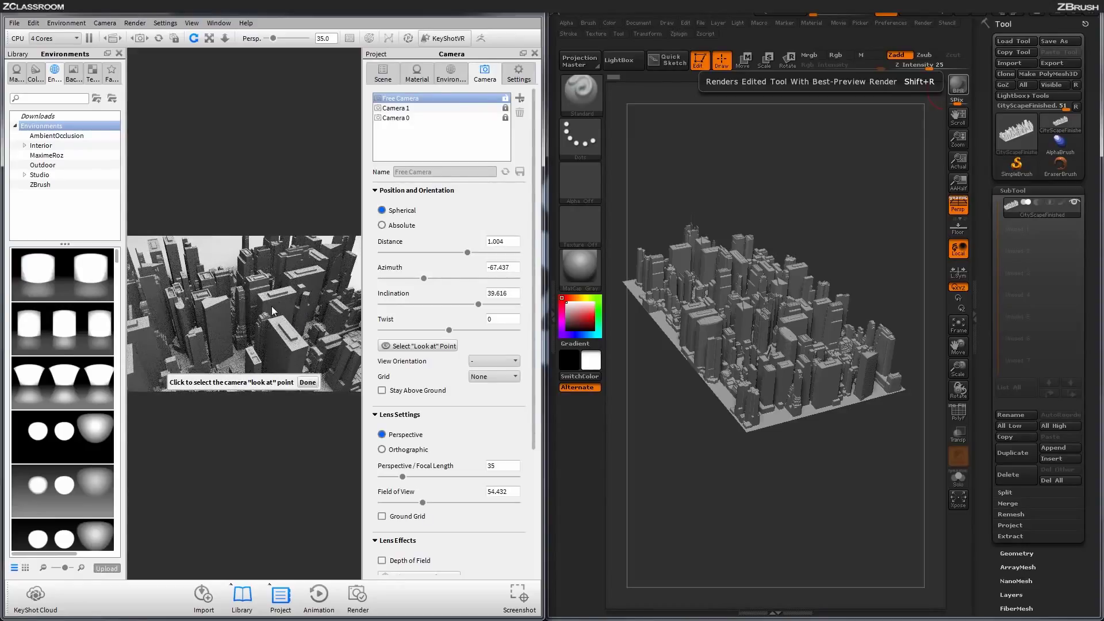
click(218, 314)
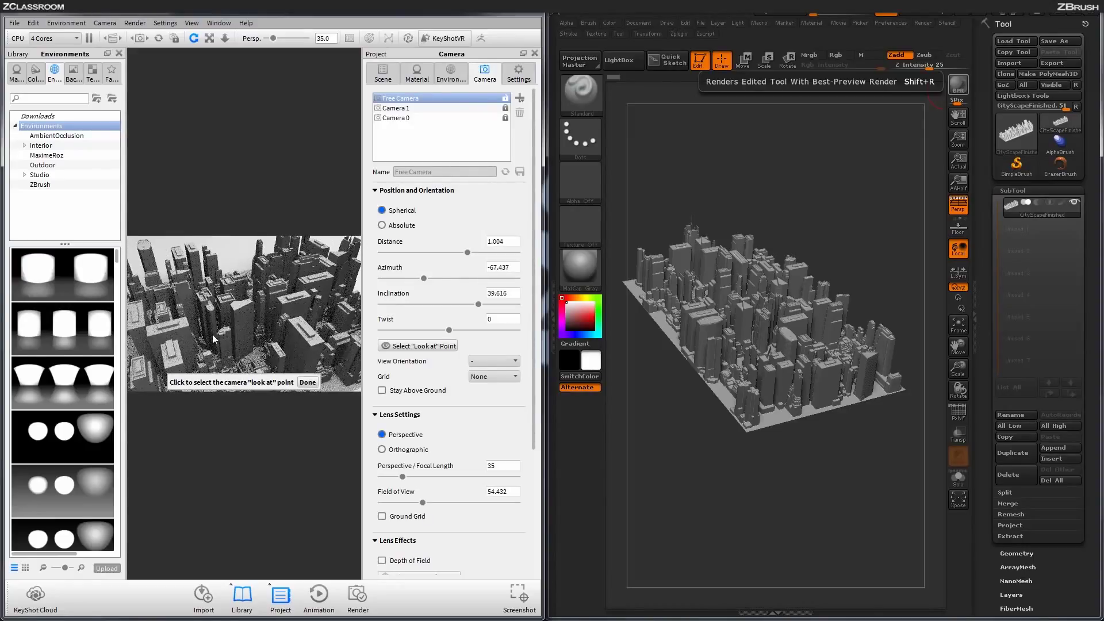
click(252, 328)
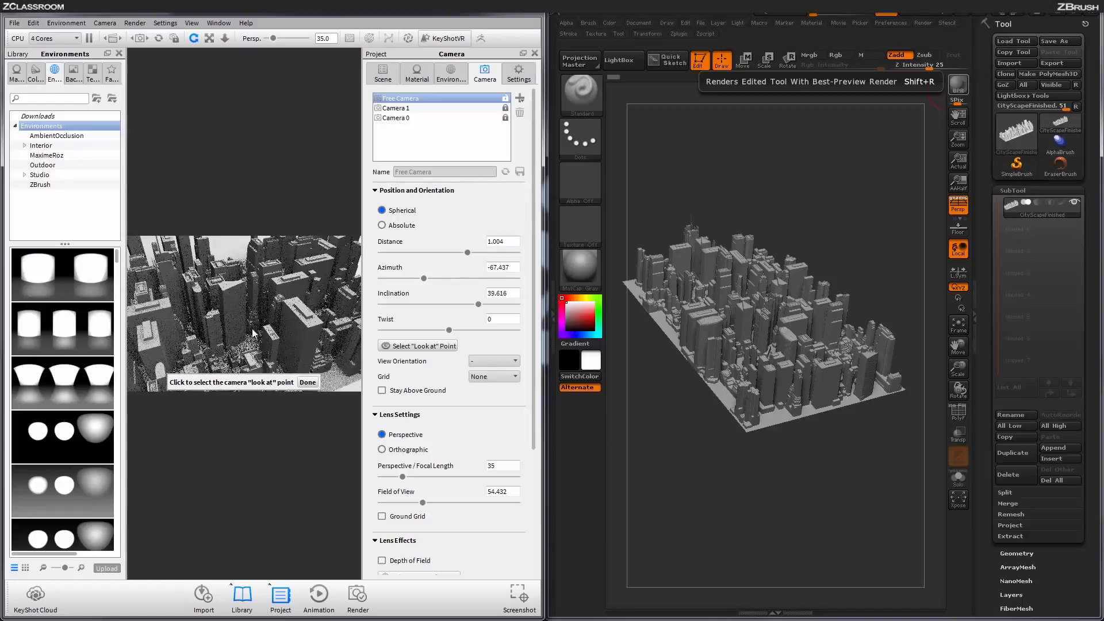
click(233, 360)
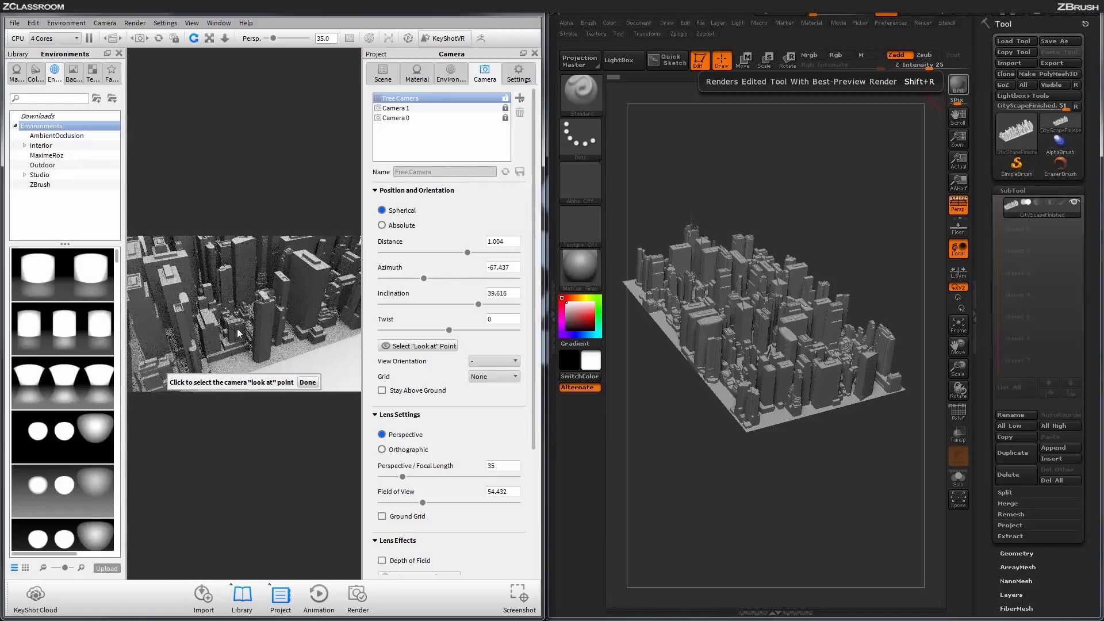
click(242, 272)
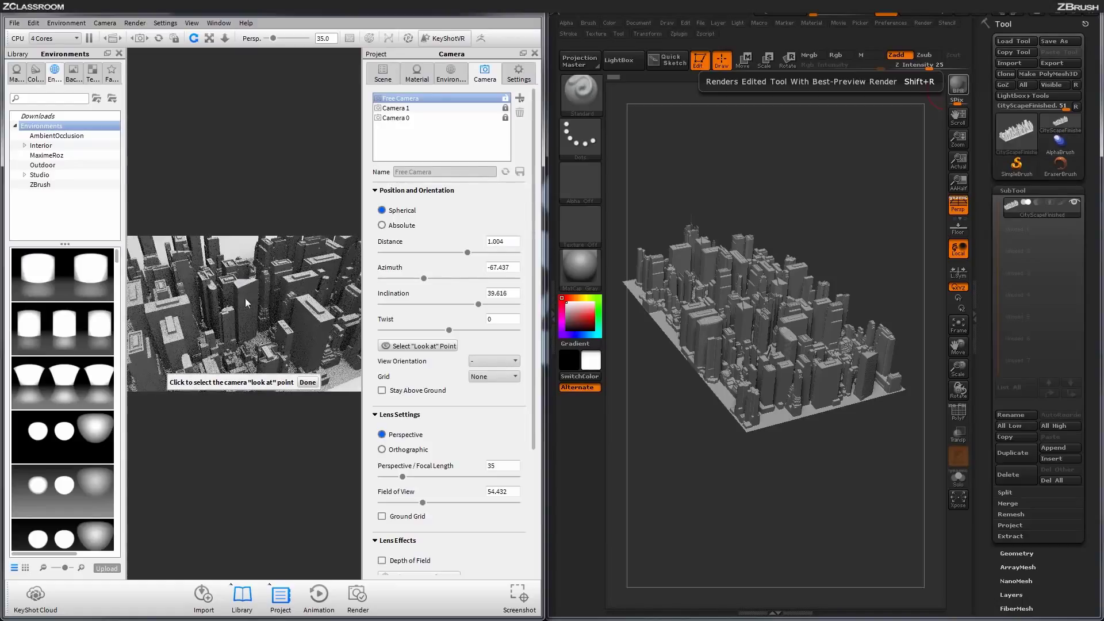
click(308, 382)
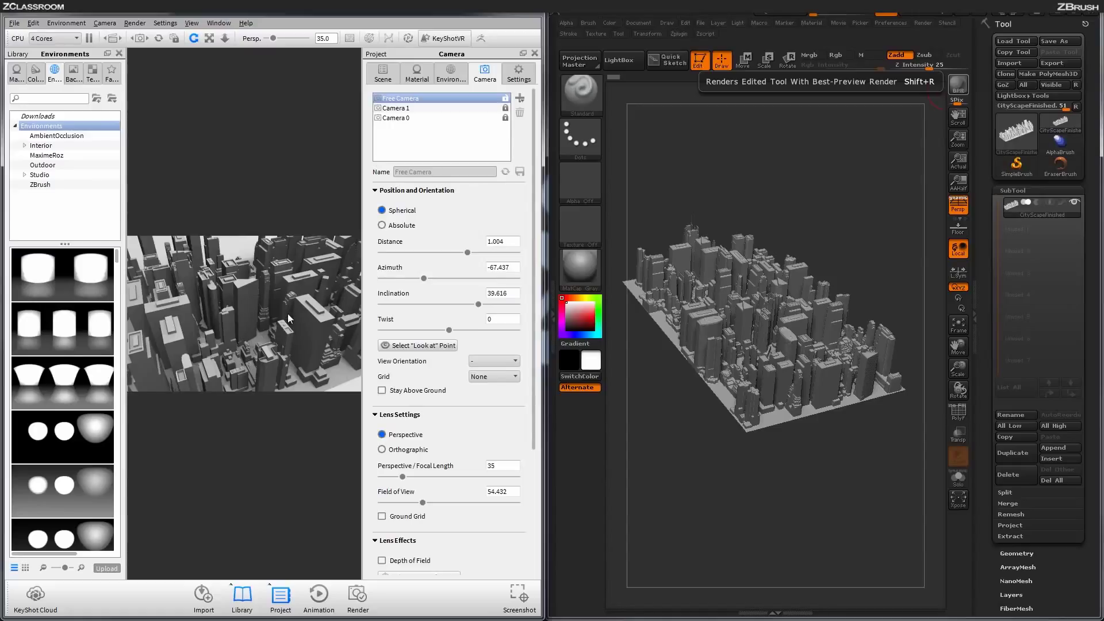
Step: Move the camera to a distance of about 1.4 and an inclination of about 56, and pick a new look-at point in the city
drag(289, 319, 245, 322)
scroll(185, 298, down, 4)
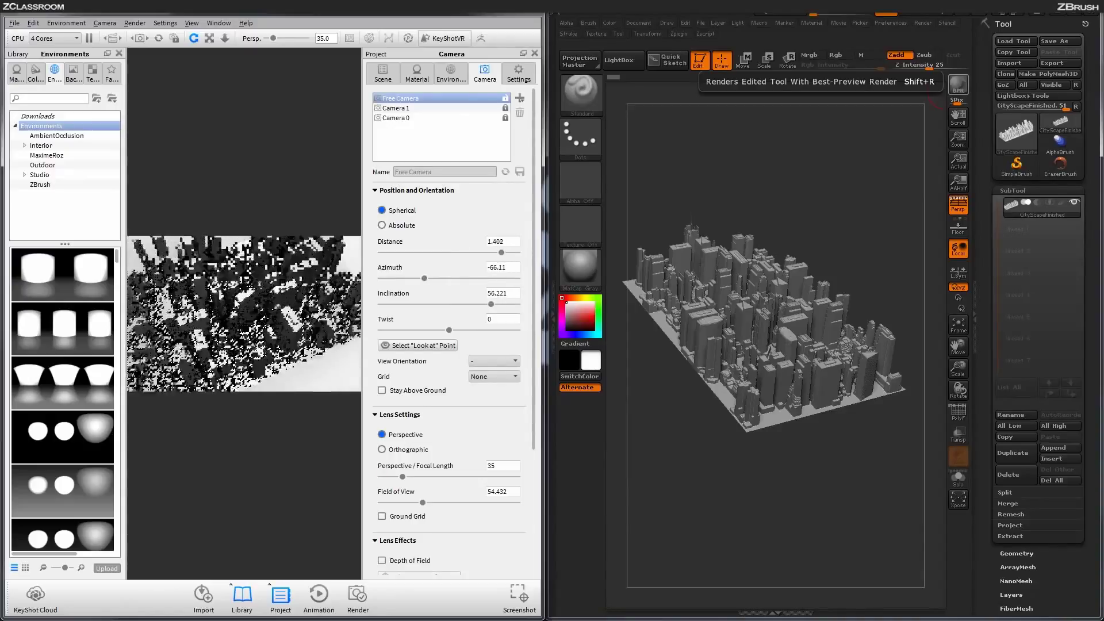
click(424, 345)
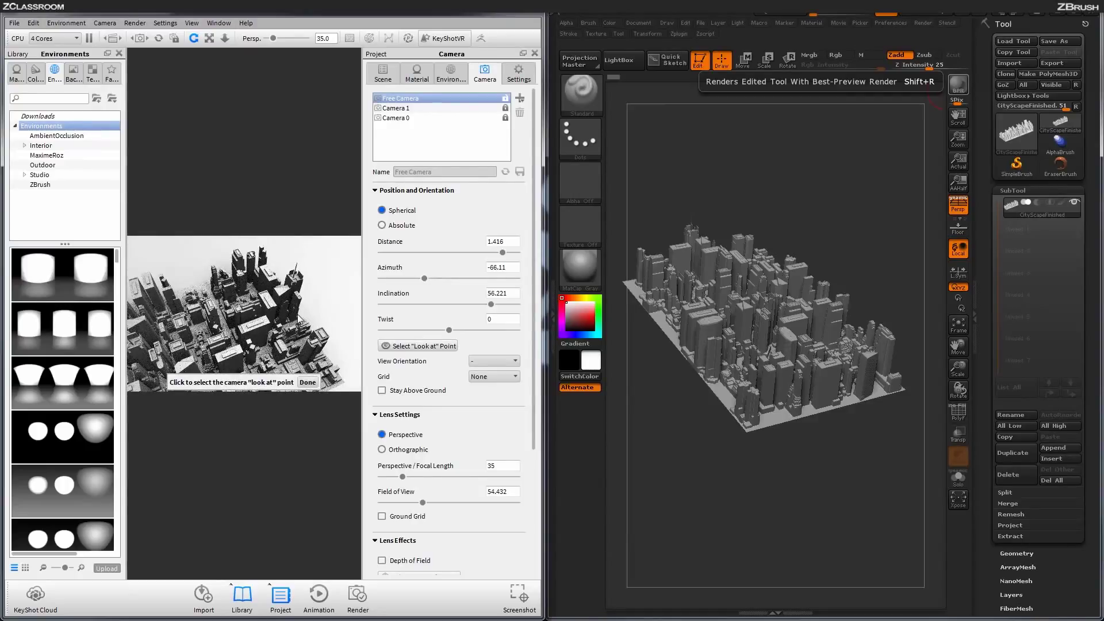
click(308, 382)
Step: Set the camera's focal length to about 42.4 and place its look-at point on the low buildings near the city's front edge
drag(309, 380, 242, 360)
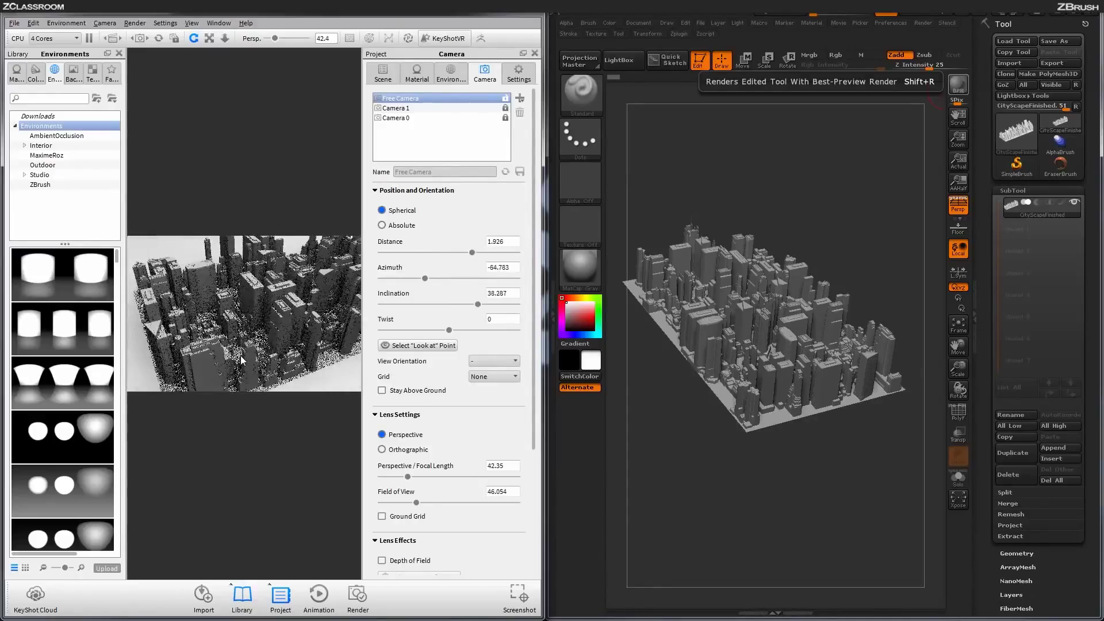
click(394, 345)
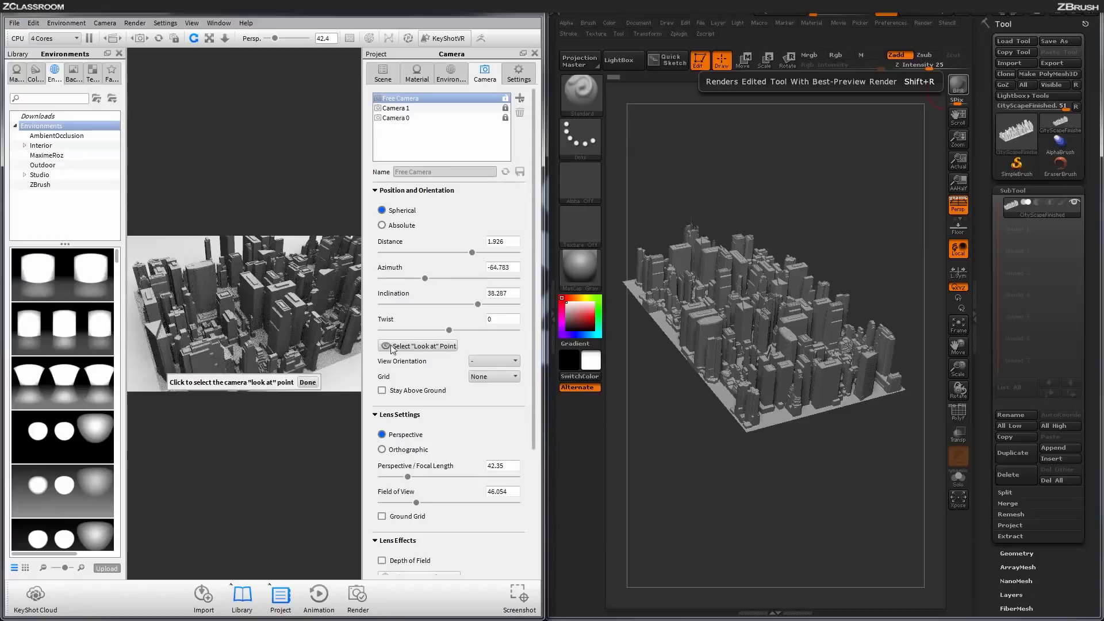
click(242, 336)
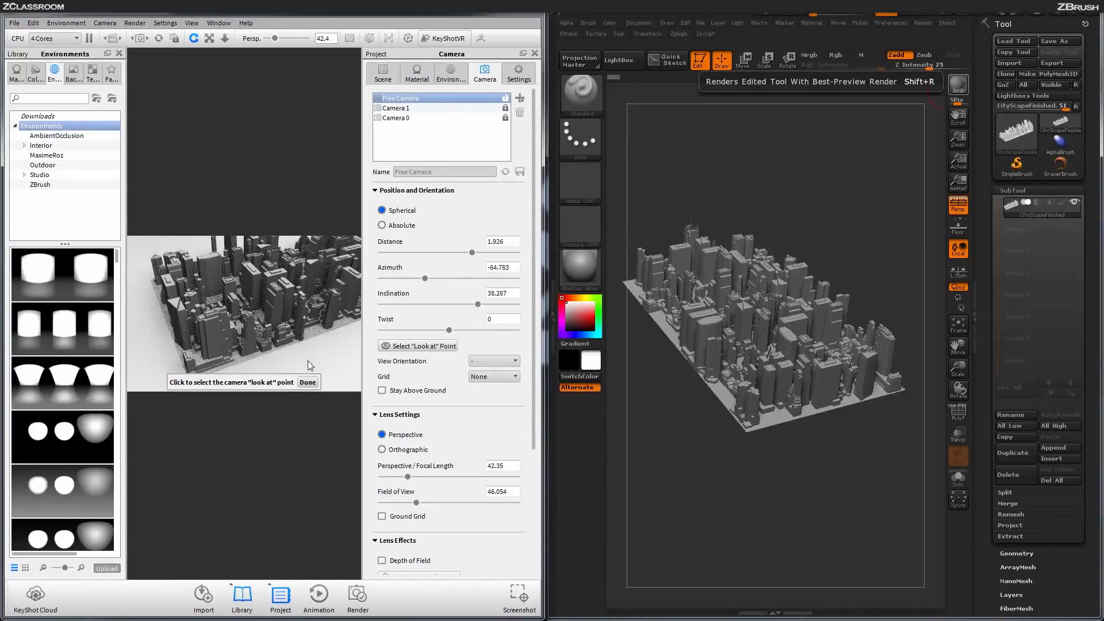
click(308, 384)
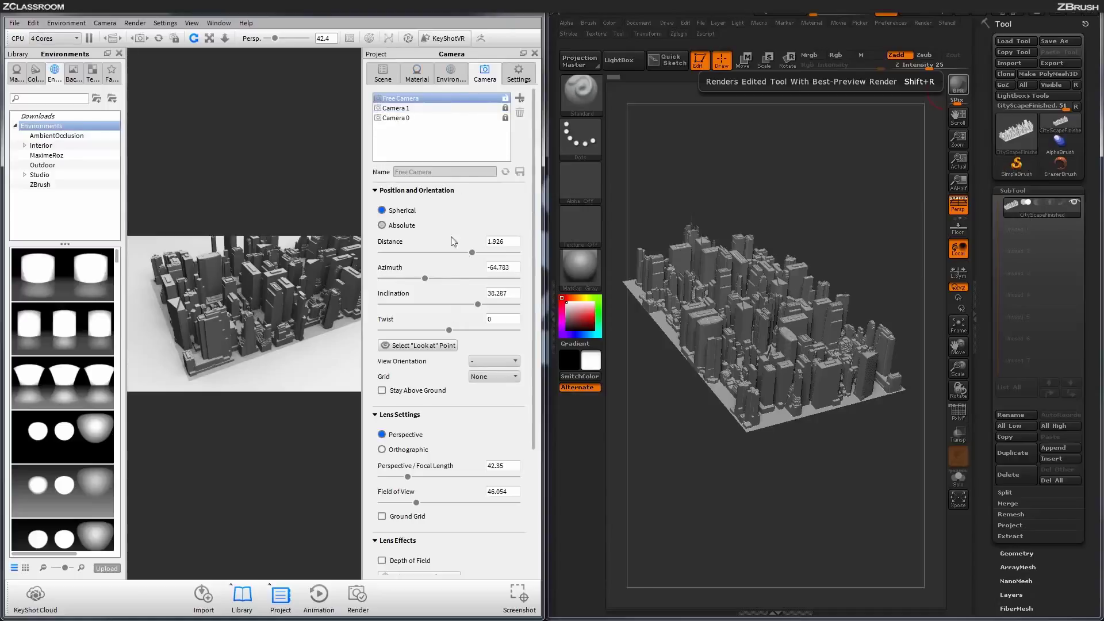
Step: Move the camera in close to the tall buildings and angle it to look down between them
key(space)
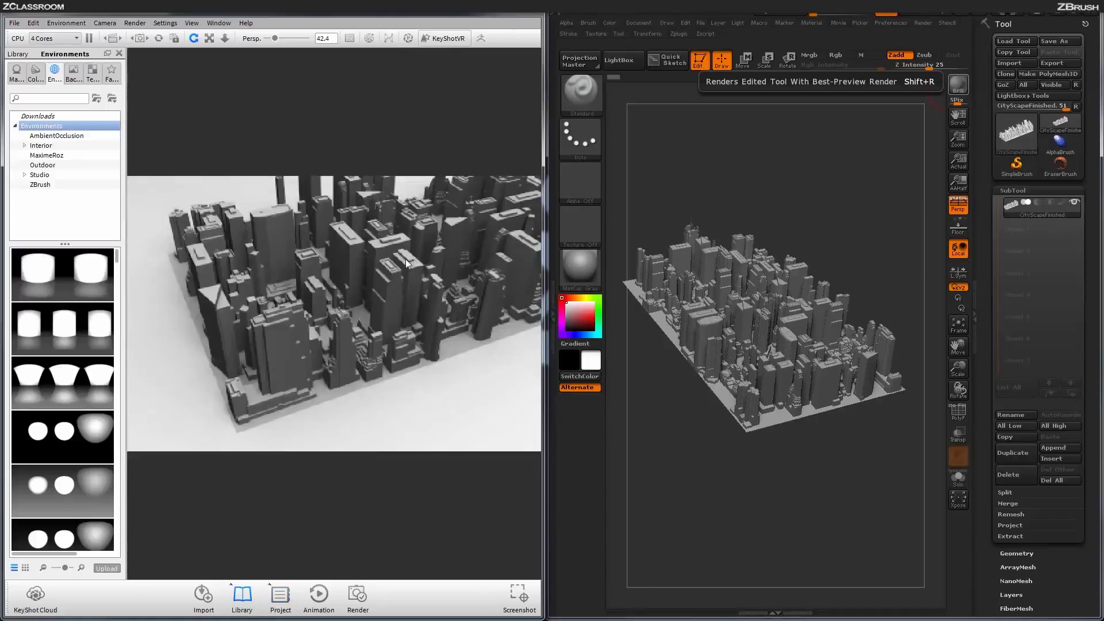
scroll(367, 292, up, 10)
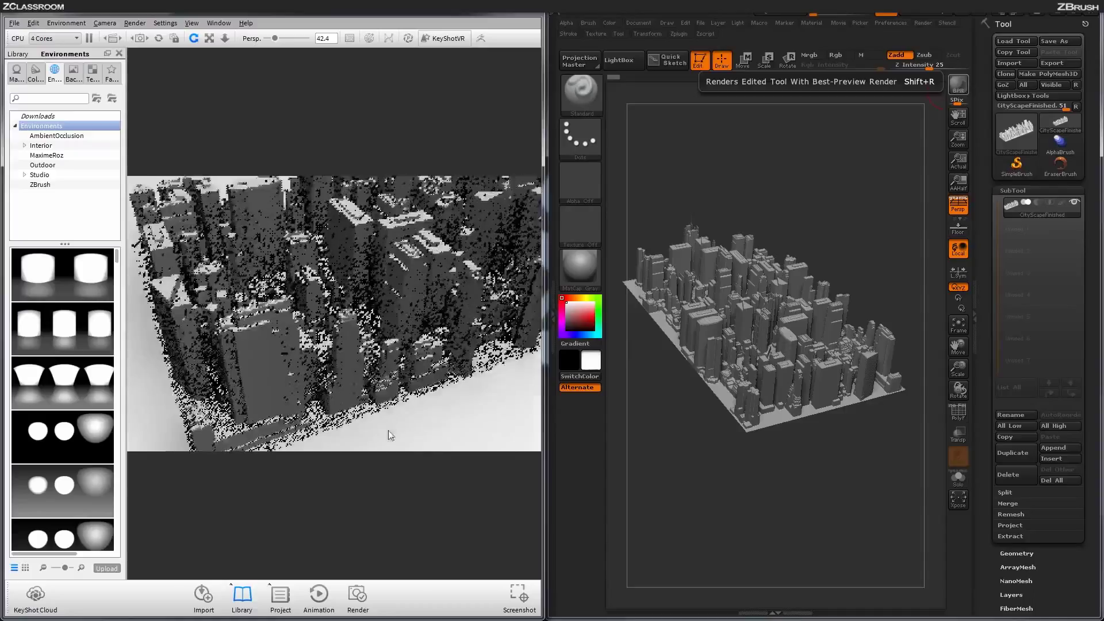
scroll(395, 330, up, 10)
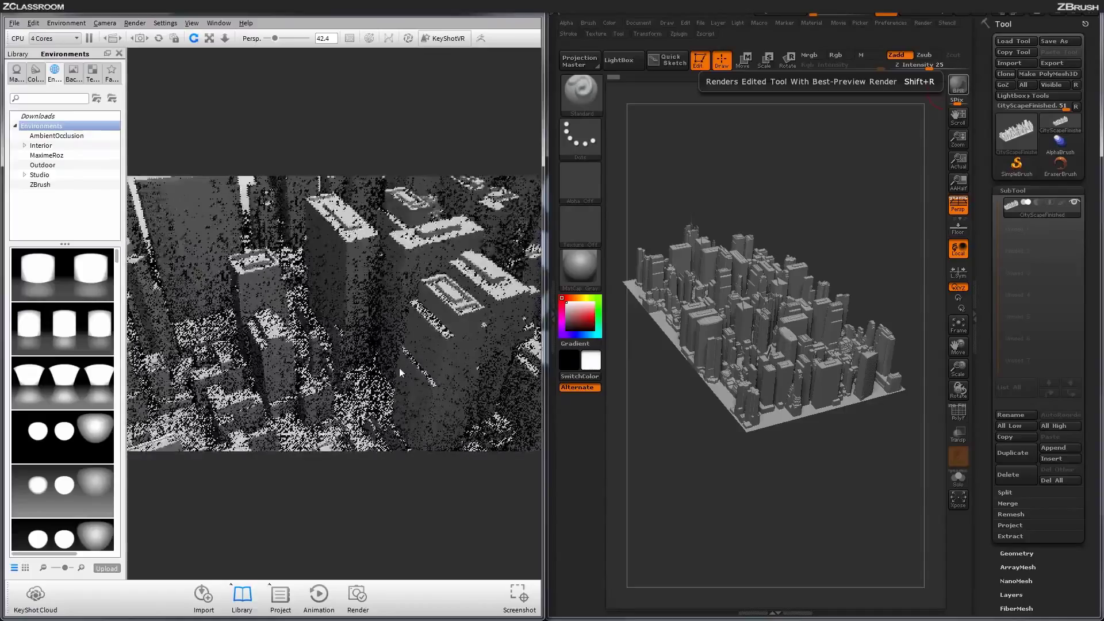
drag(376, 311, 344, 299)
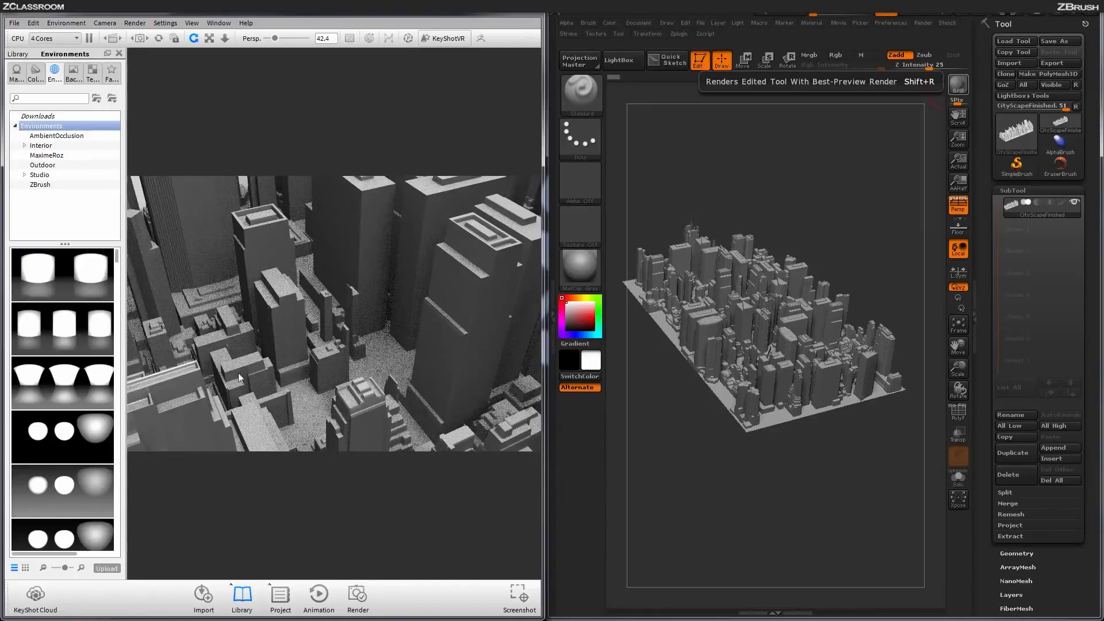
Step: Set the camera's focal length to 35 and reframe the view on the low buildings between the towers
double_click(320, 39)
text(35)
key(Return)
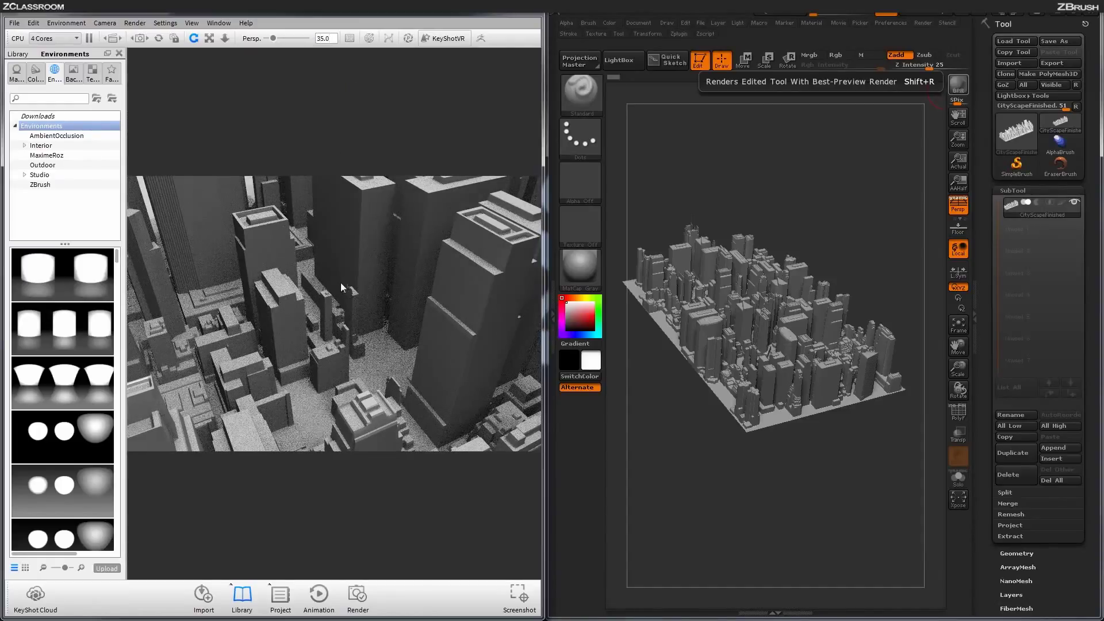
alt+drag(316, 308, 315, 276)
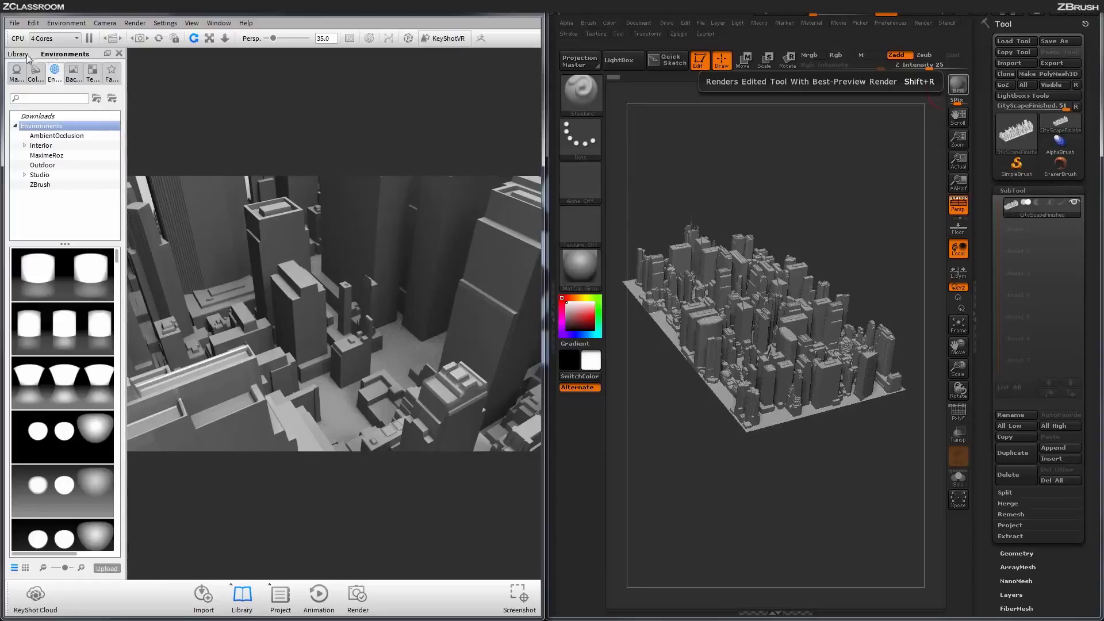
Step: Search the environment library for ForestRoad and light the city scene with that HDRI
click(49, 99)
text(F)
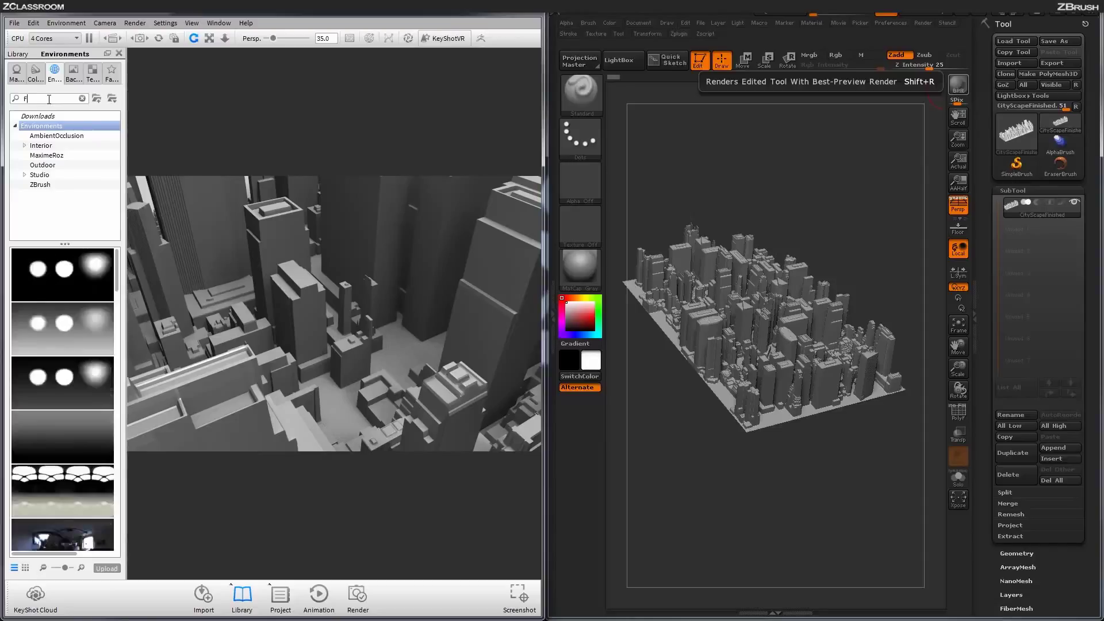
text(orestRoad)
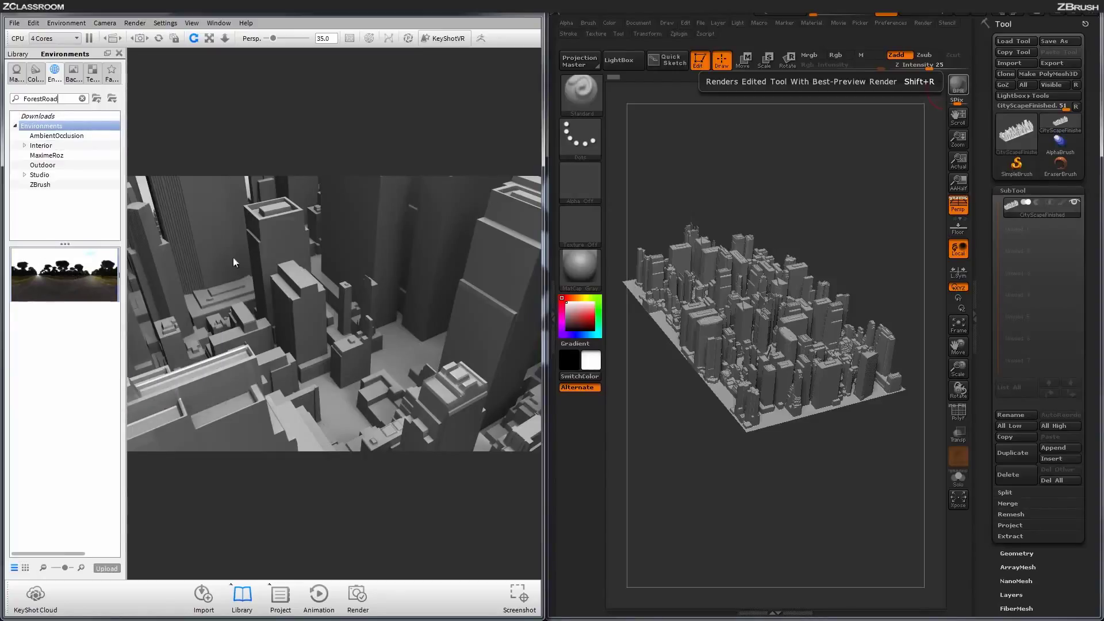
drag(59, 275, 352, 301)
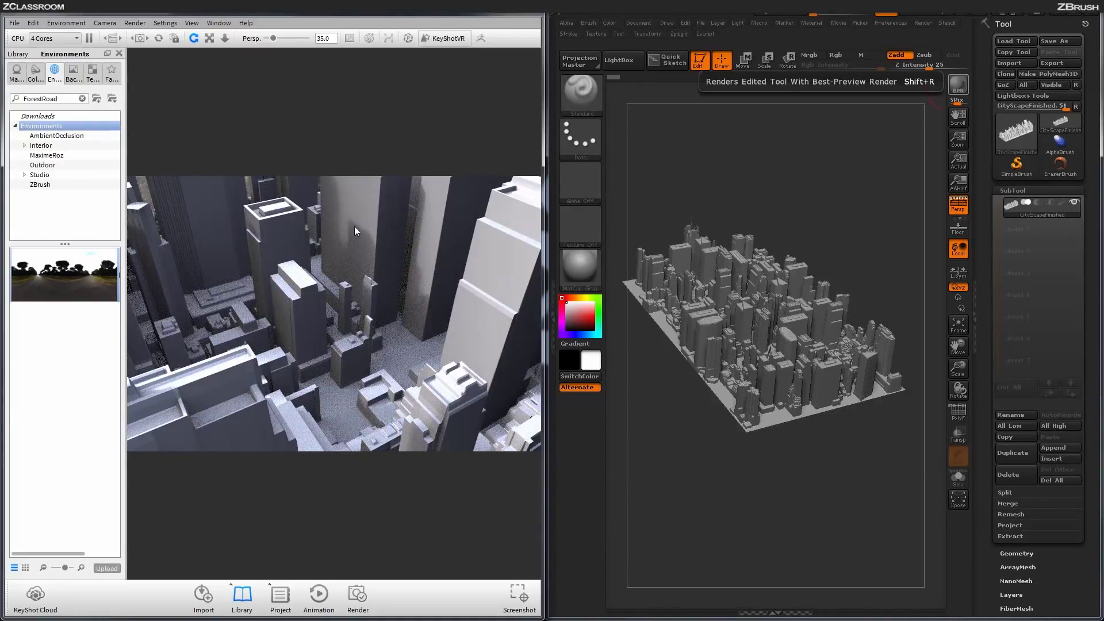
Step: Rotate the ForestRoad lighting in several directions, ending at a rotation of about 154
ctrl+drag(354, 226, 431, 286)
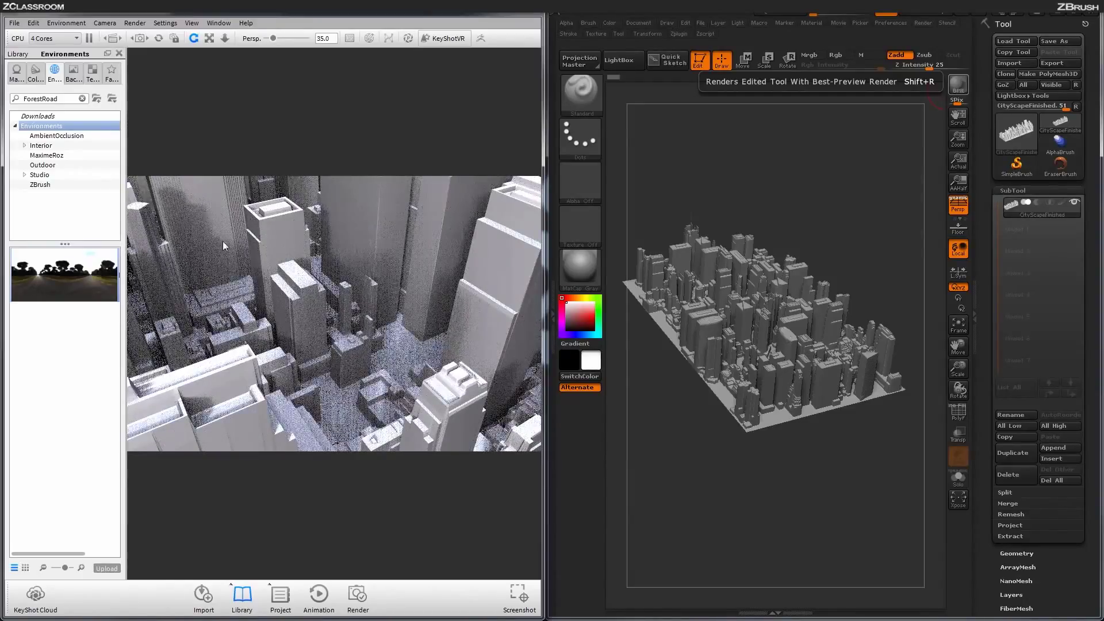
ctrl+drag(223, 241, 283, 250)
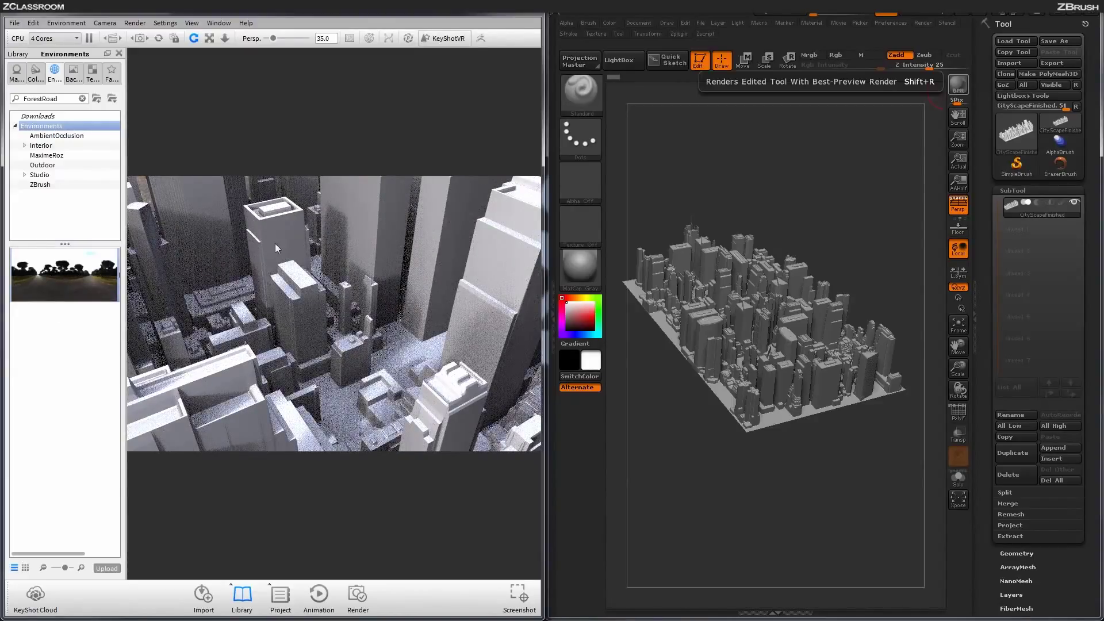
ctrl+drag(275, 243, 260, 251)
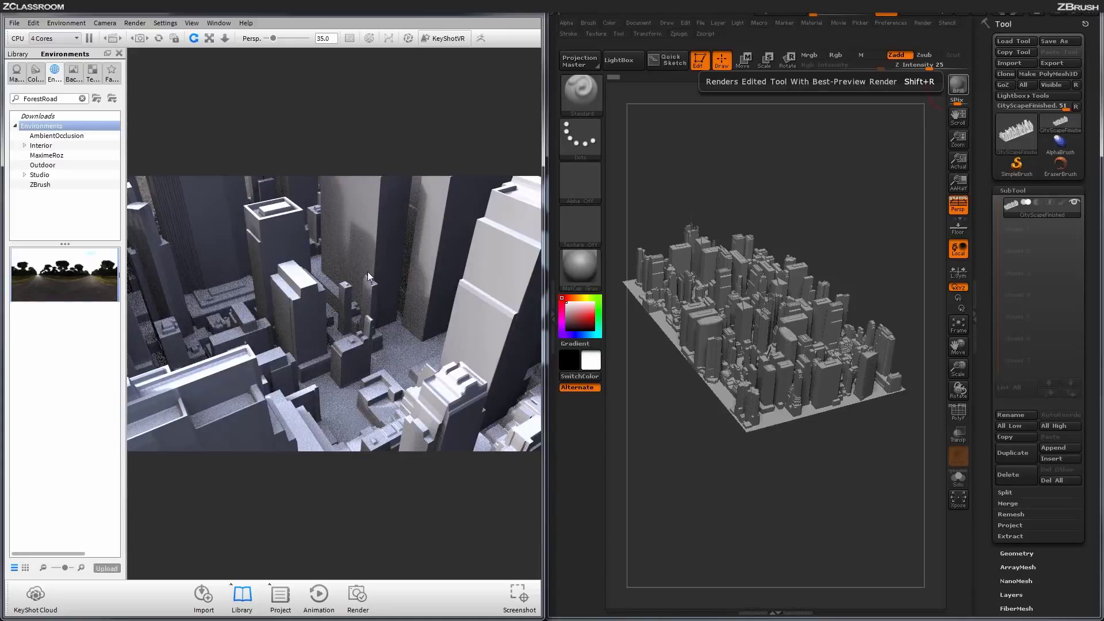
ctrl+drag(412, 274, 350, 266)
Step: Save the current view between the towers as a new camera and lock it
key(space)
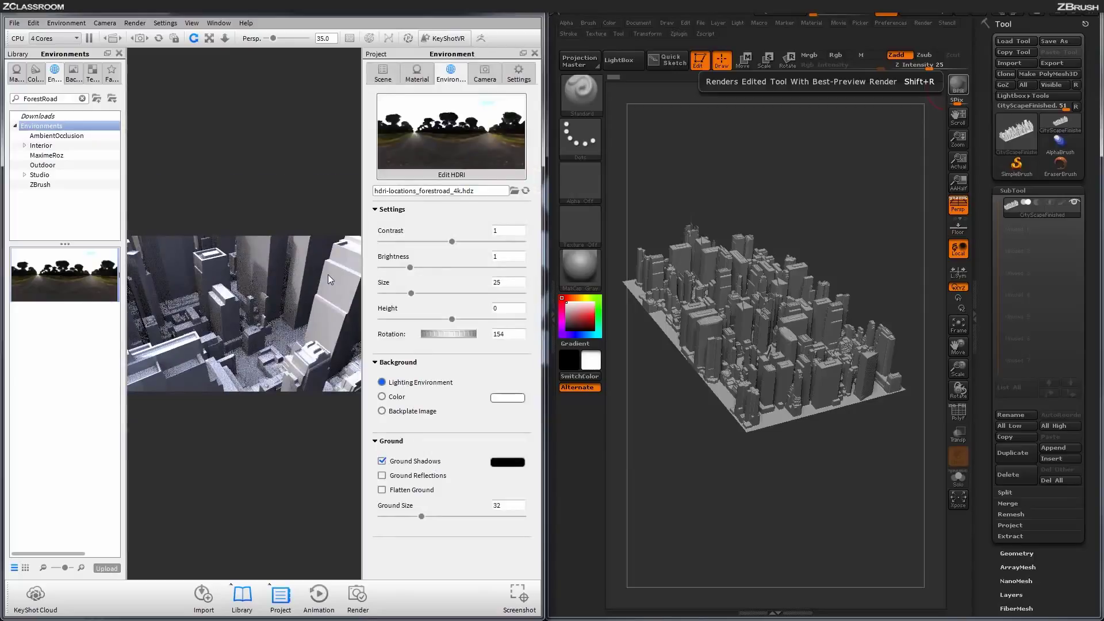
click(484, 76)
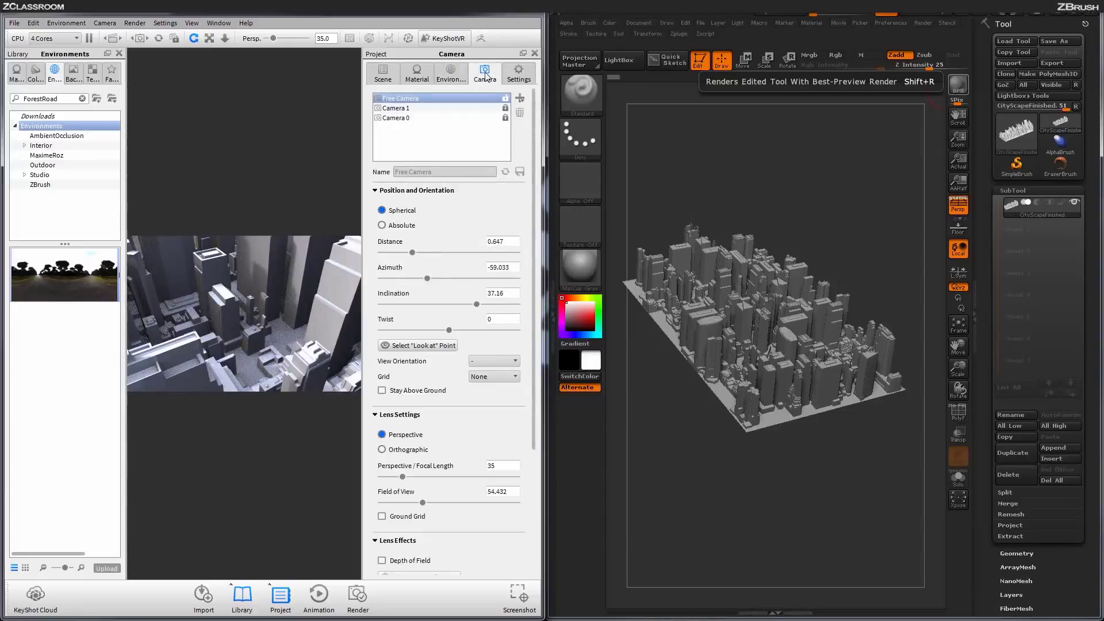
click(522, 100)
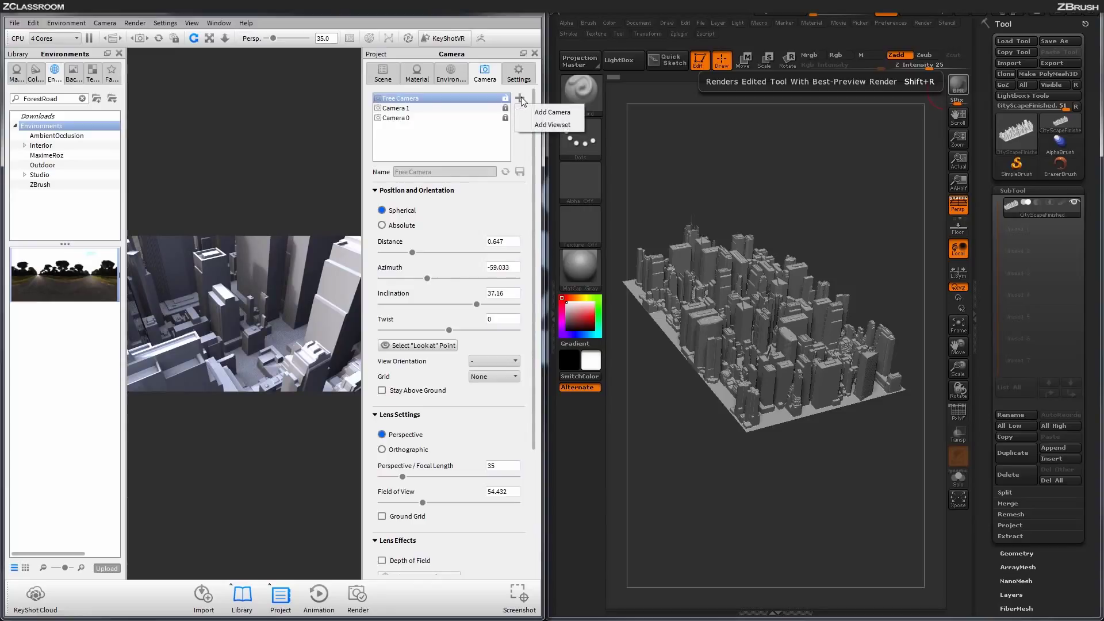
click(541, 113)
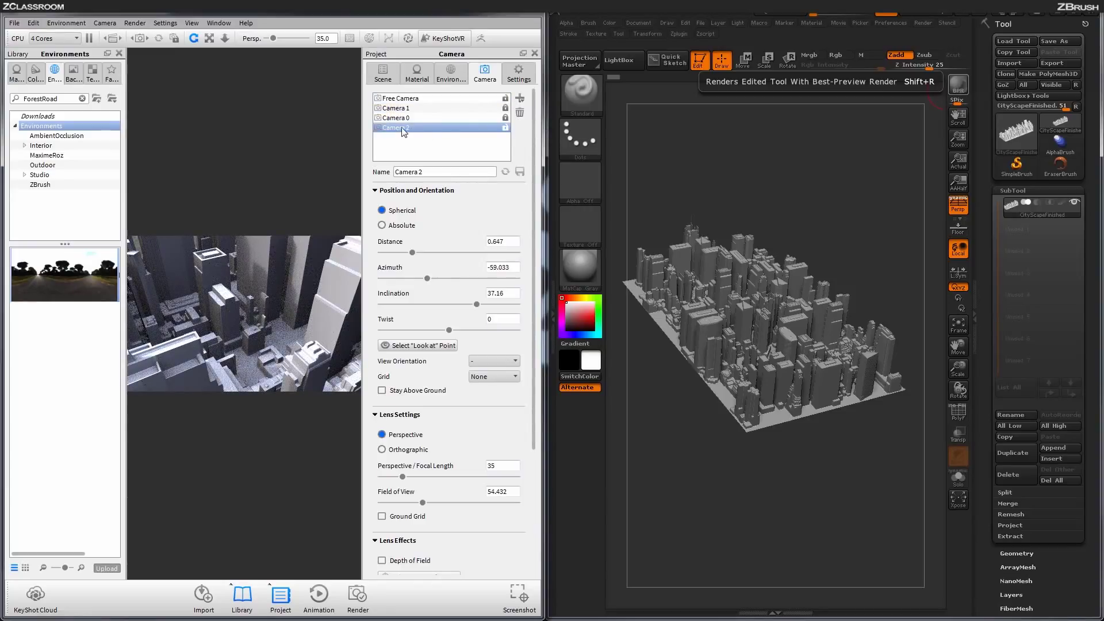
click(505, 127)
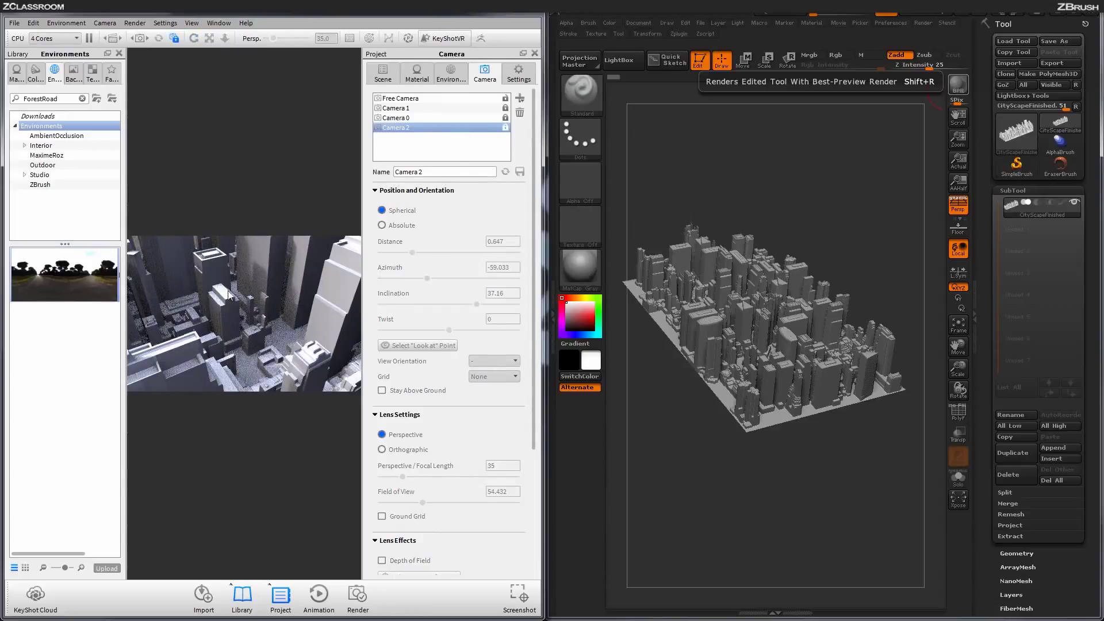
Step: Orbit the Free Camera to an azimuth of about 4.2 and inclination of about 32.5, and save it as another locked camera
click(413, 98)
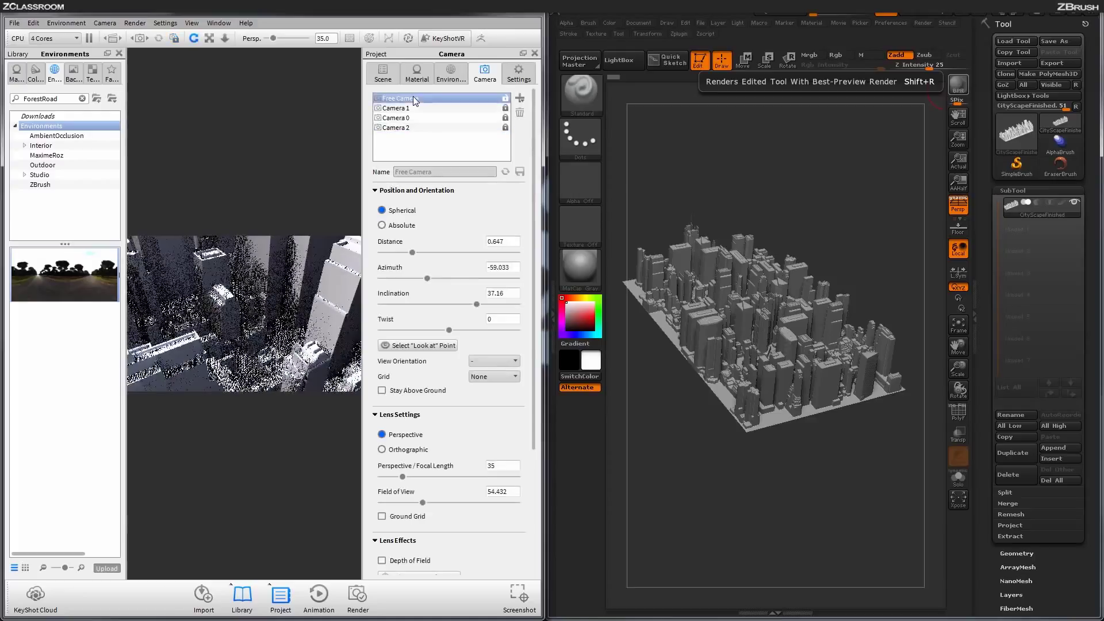
drag(235, 318, 138, 311)
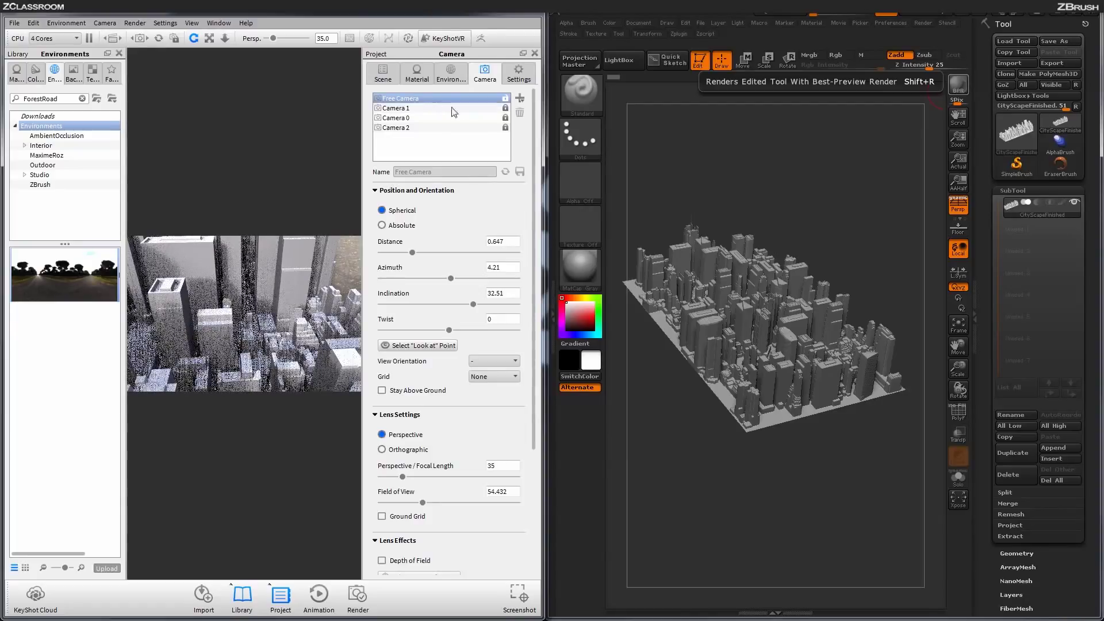
click(519, 98)
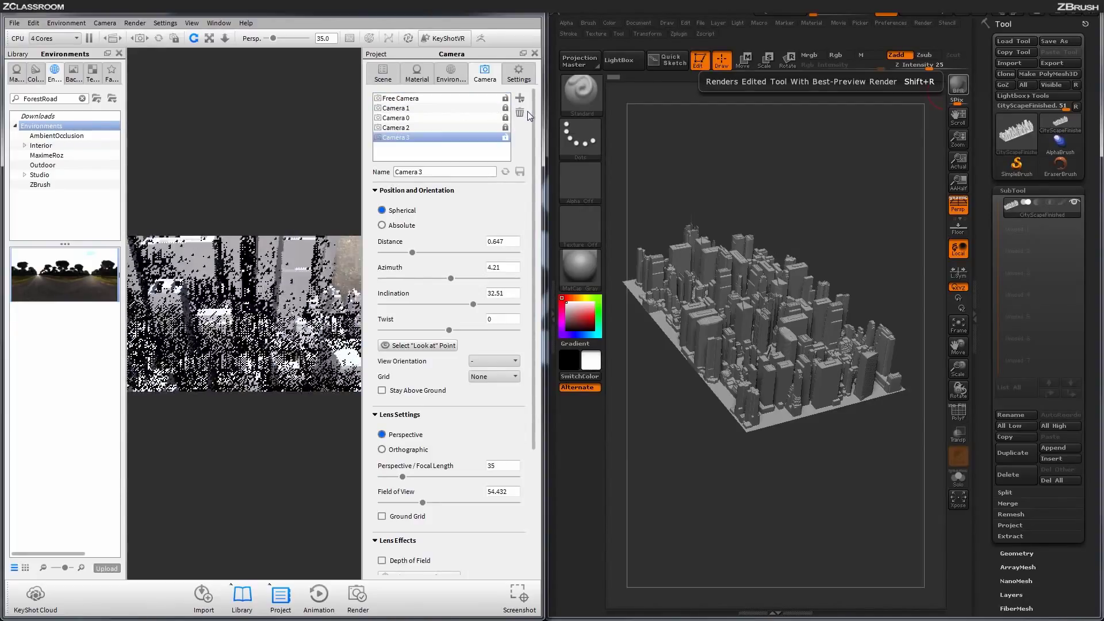
click(505, 137)
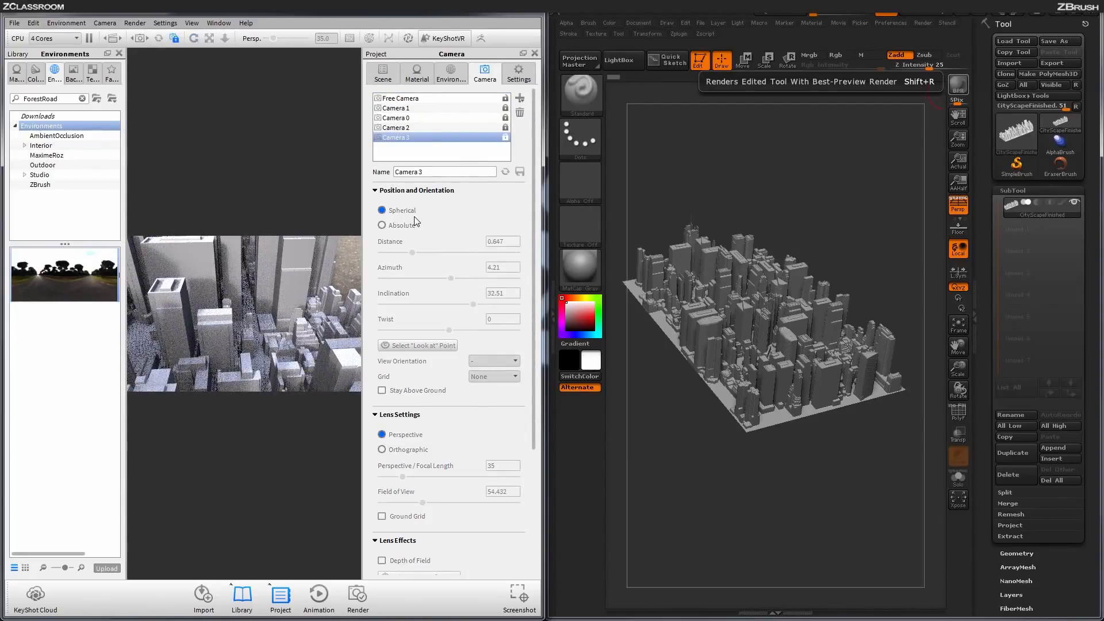
Step: Compare the saved Camera 2 and Camera 3 views by switching between them, leaving Camera 2 active
click(405, 130)
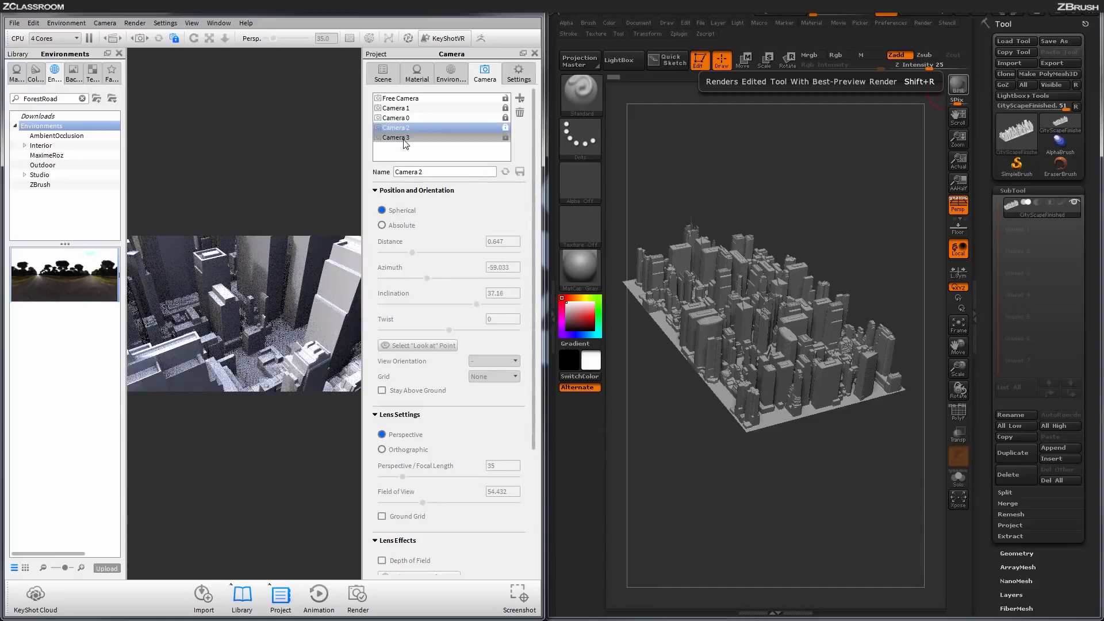
click(404, 138)
click(405, 129)
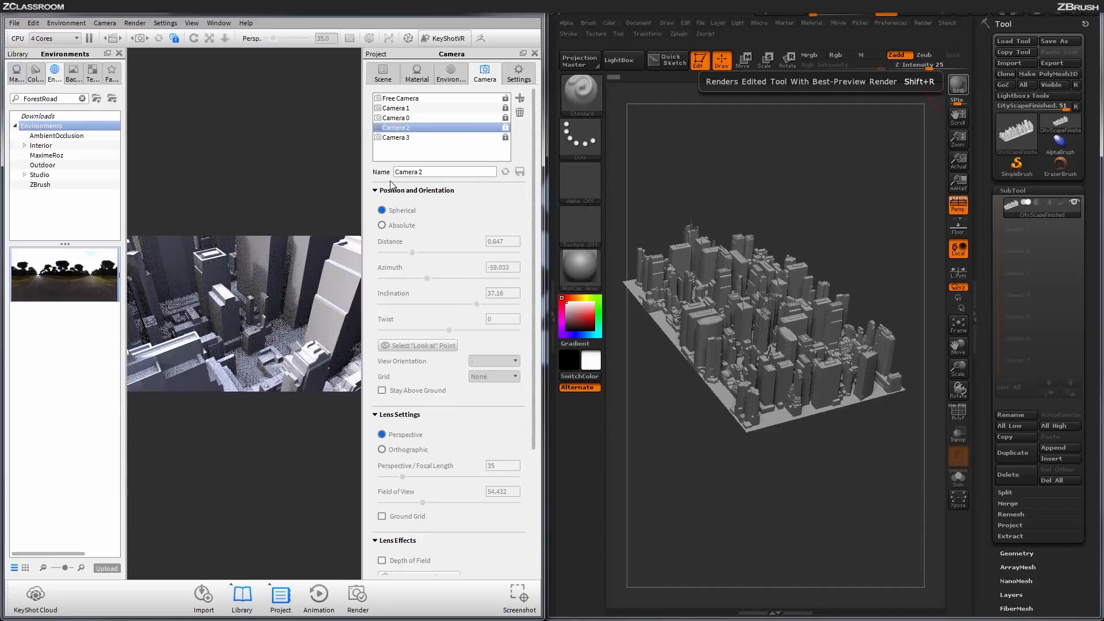
click(410, 137)
click(412, 129)
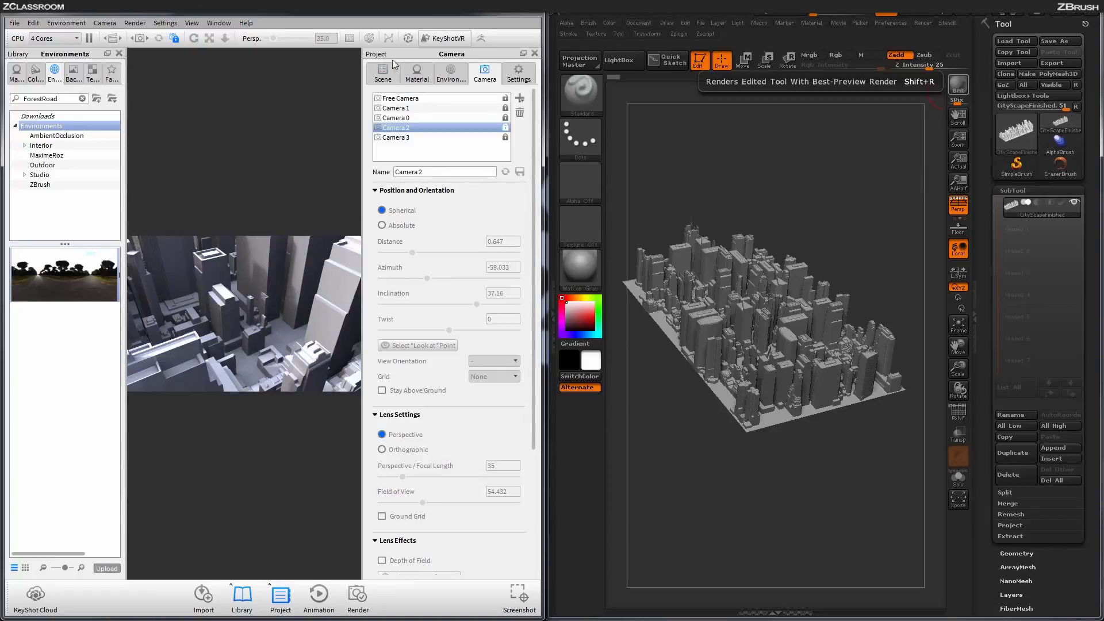
key(space)
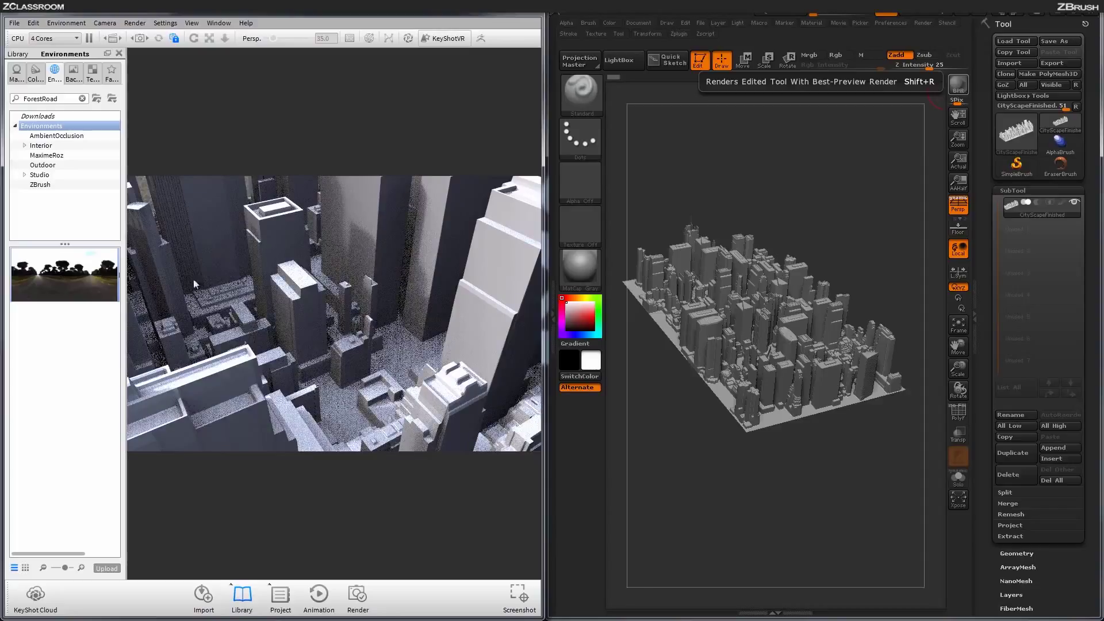
Step: Try the grey hard rough plastic on the city model, followed by a white Toon Outline material
click(17, 72)
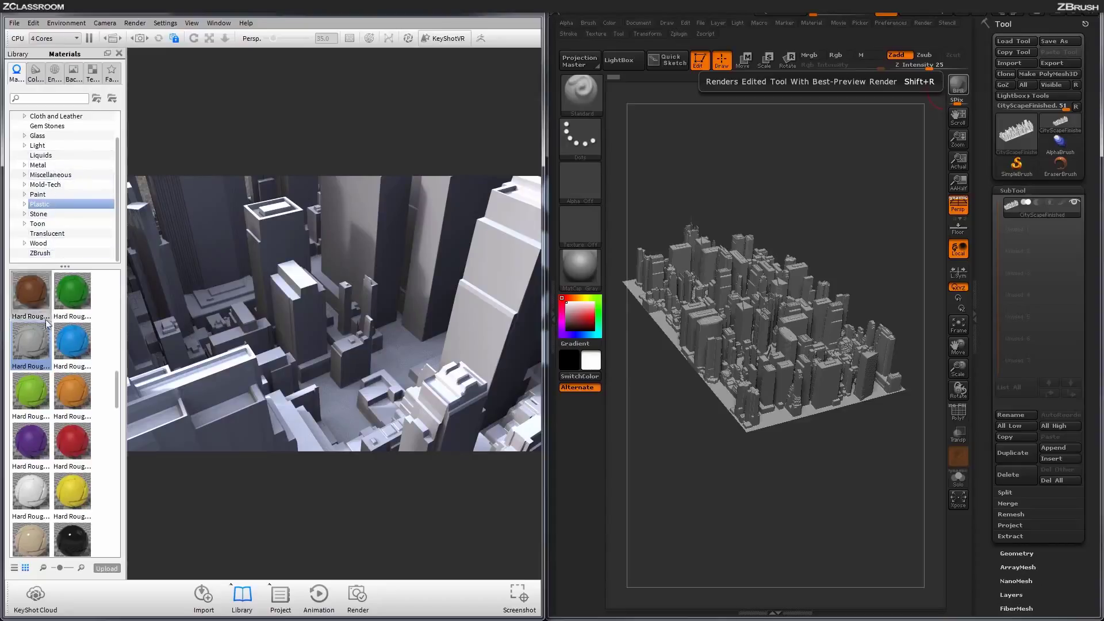
click(31, 352)
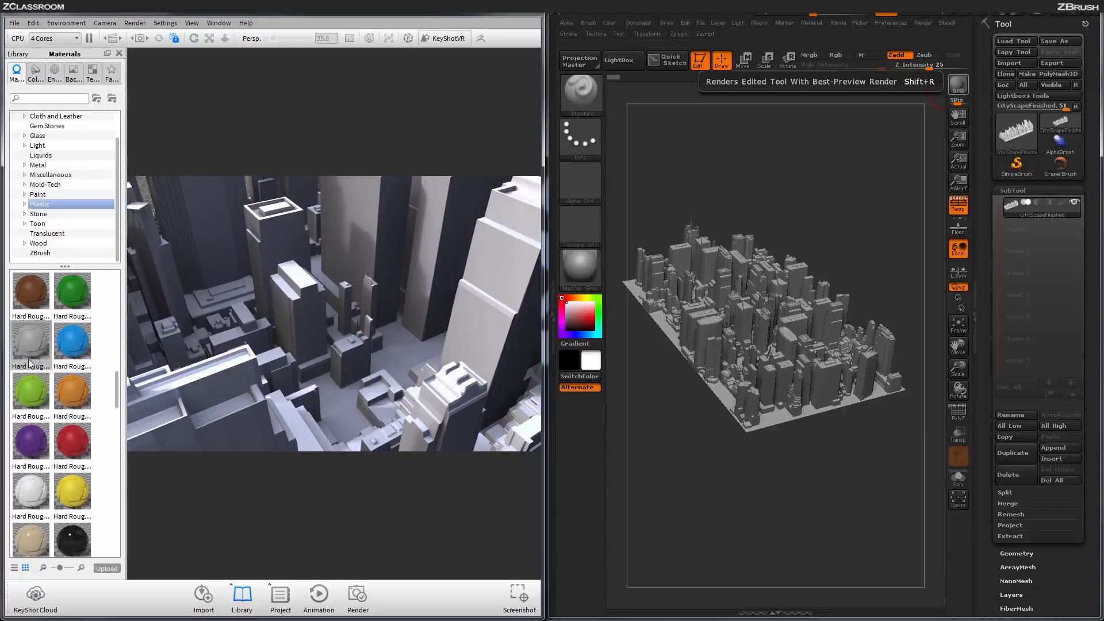
drag(26, 347, 310, 296)
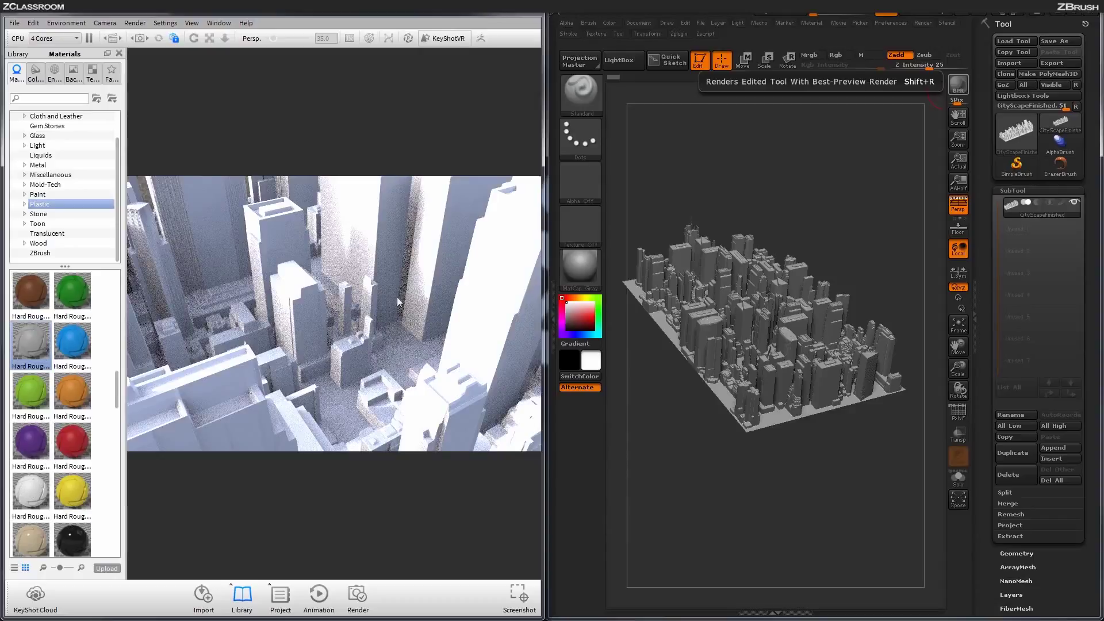
click(57, 224)
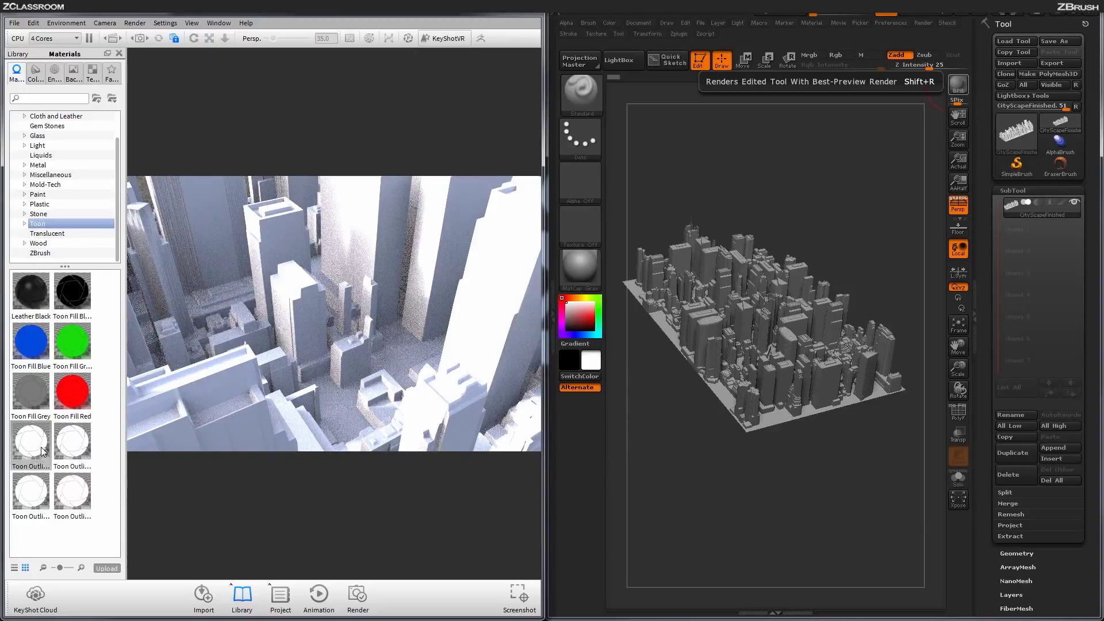
drag(41, 451, 335, 344)
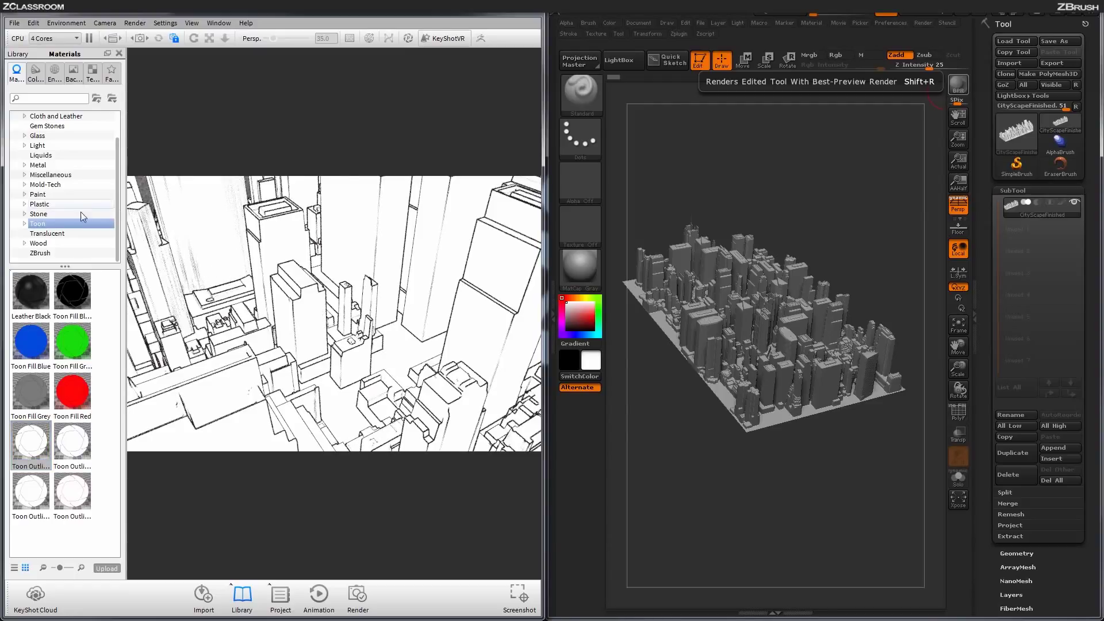
Step: Find the black Rubber material among the plastics and apply it to the city model
click(47, 207)
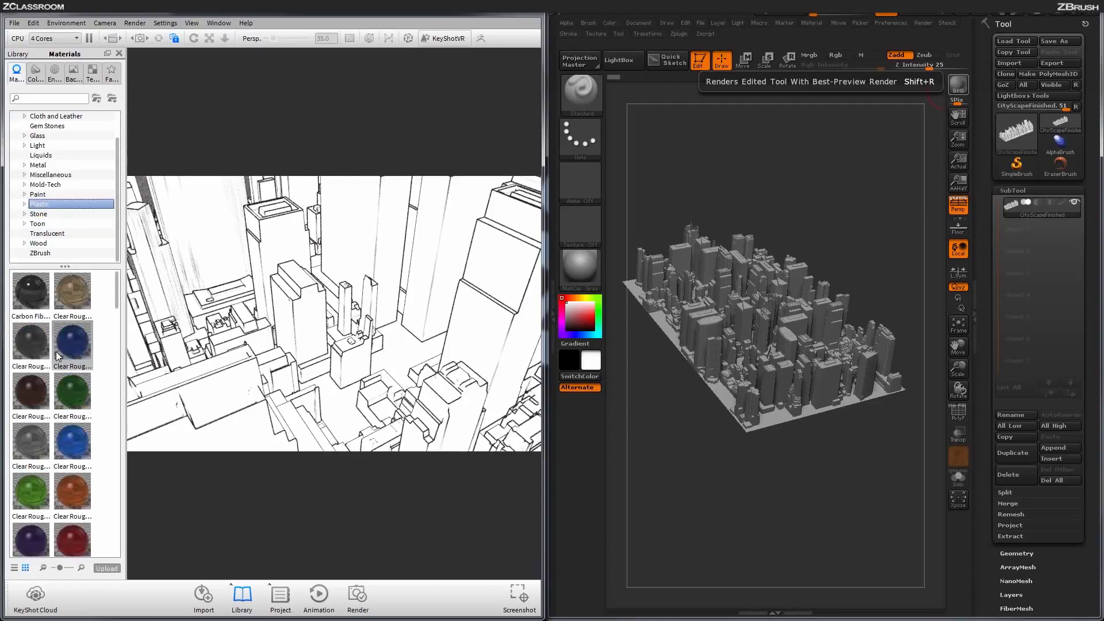
scroll(60, 523, down, 6)
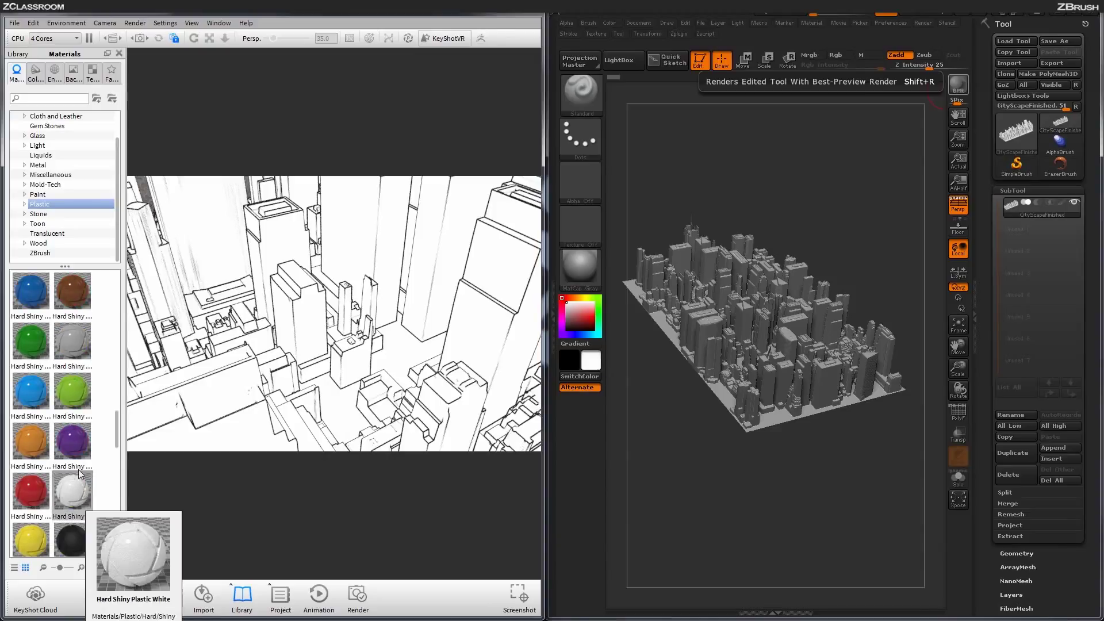
scroll(71, 449, up, 3)
scroll(49, 371, down, 6)
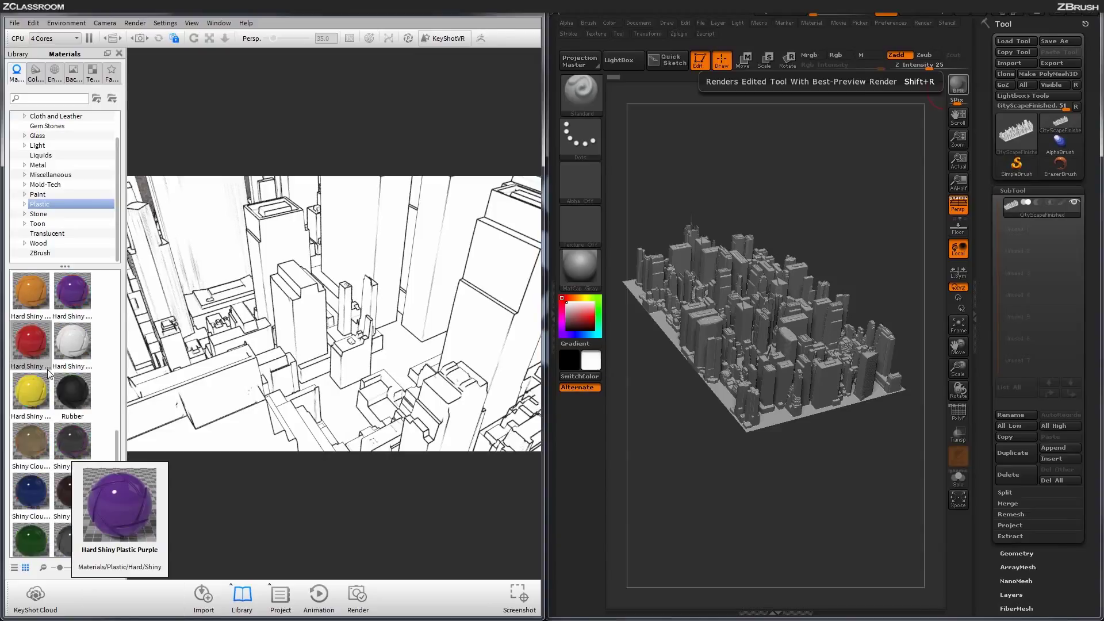
drag(81, 401, 301, 340)
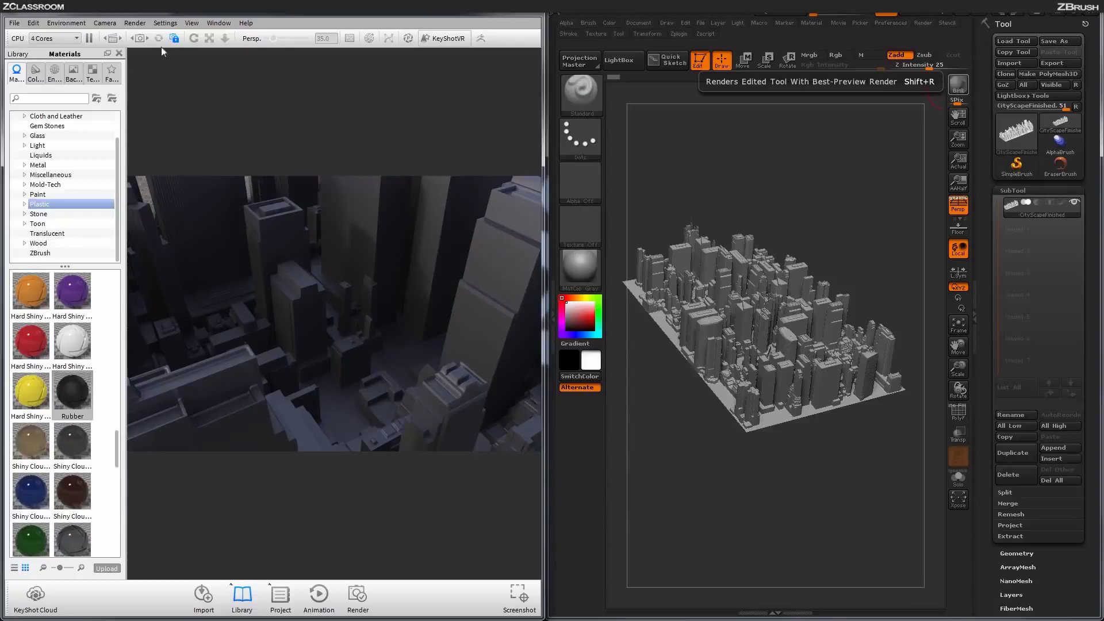
Step: Open the render options and review the Quality, Queue and Region settings before returning to the output settings
click(135, 23)
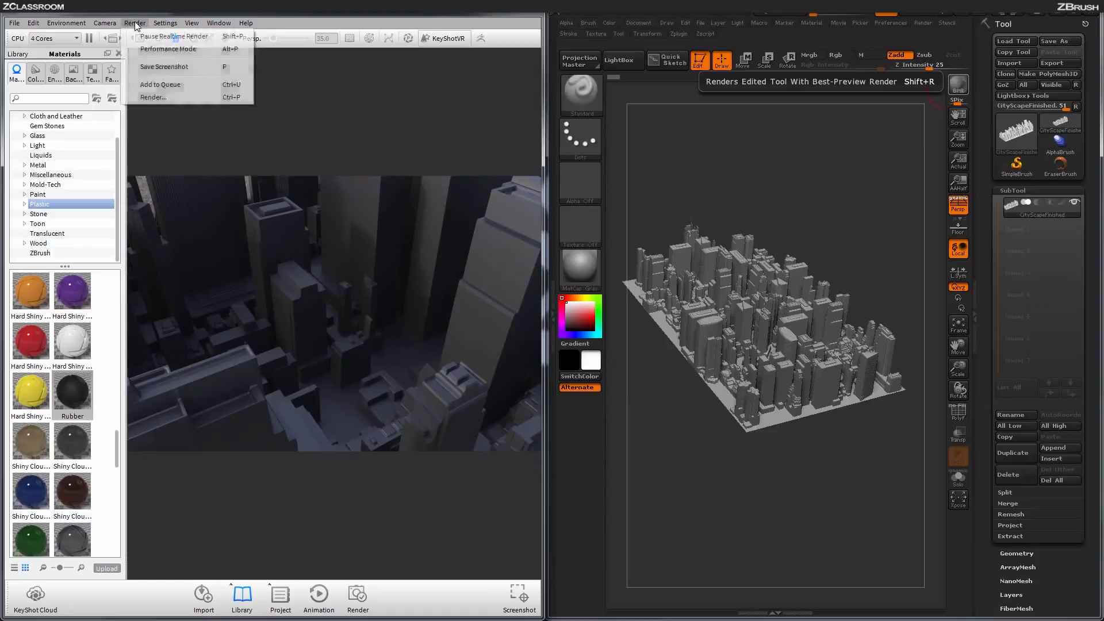
click(167, 97)
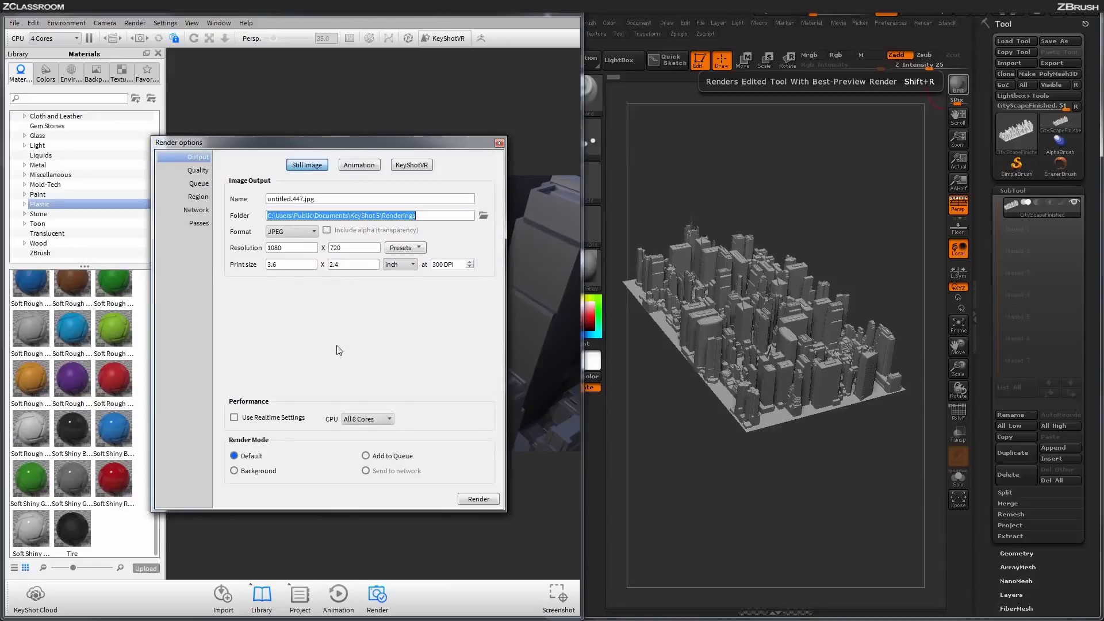
click(199, 170)
click(199, 183)
click(199, 196)
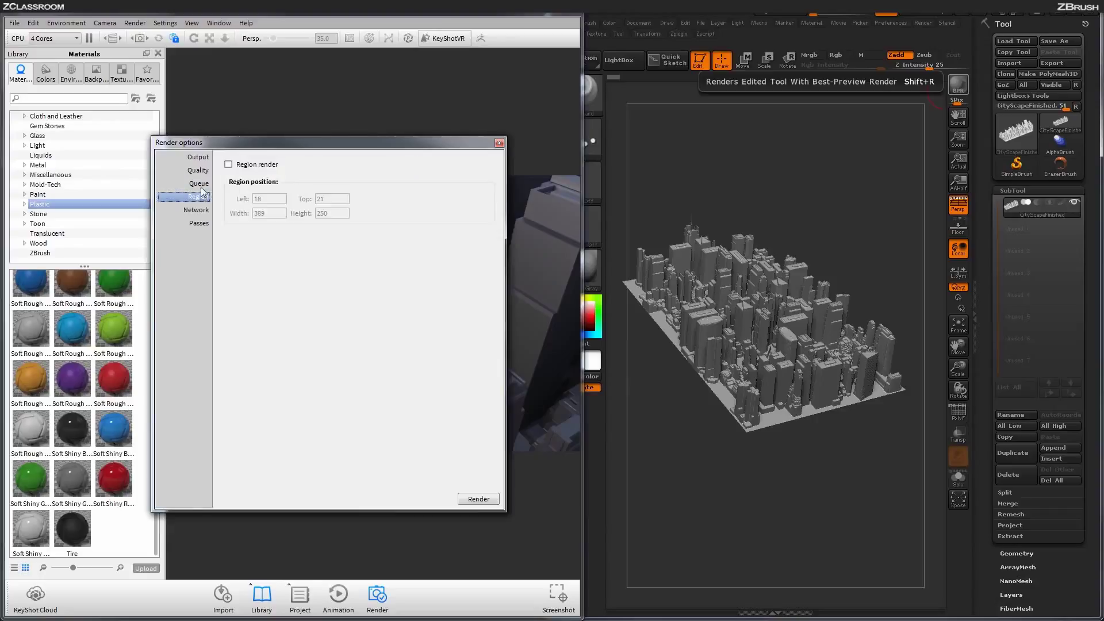
click(199, 183)
click(198, 157)
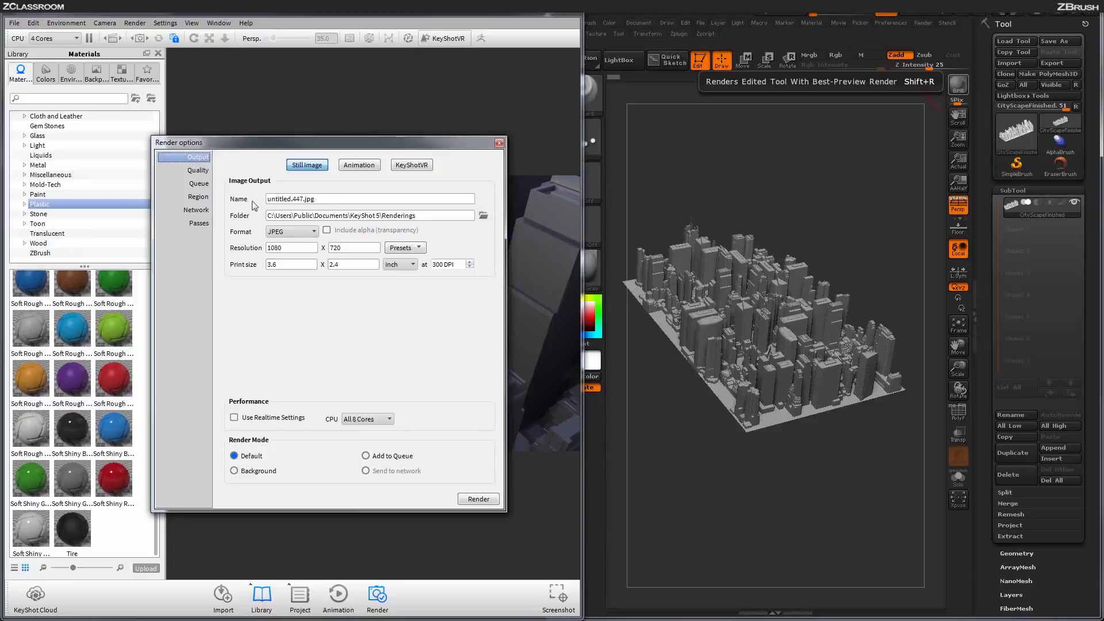
Step: Set the still image output format to PSD and the resolution to 4320 x 2880
click(290, 231)
click(272, 286)
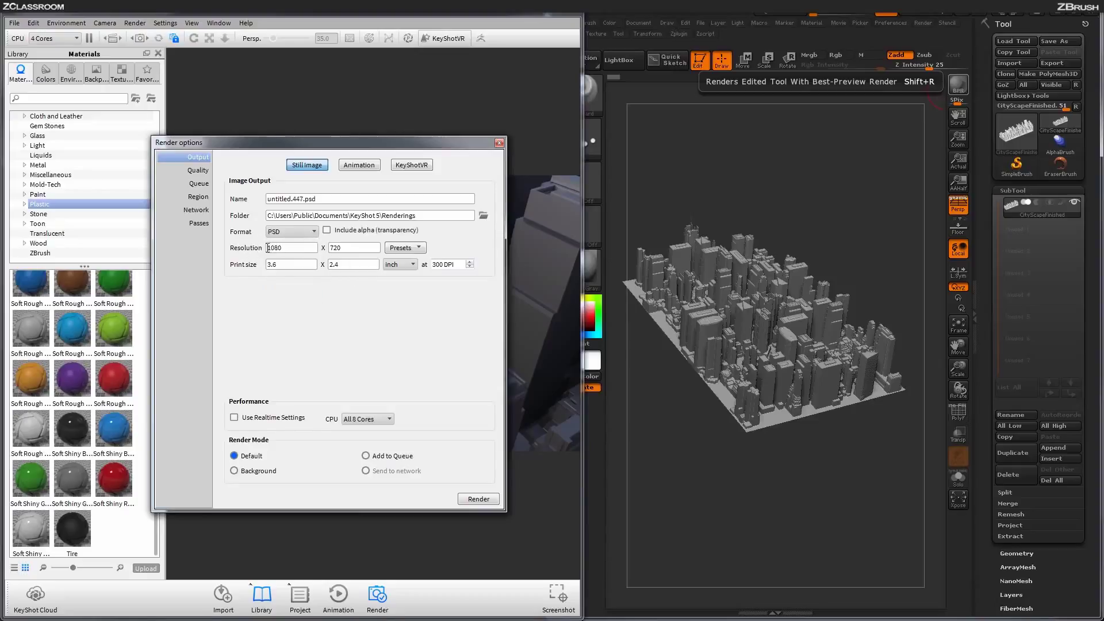
double_click(346, 249)
text(2880)
Step: Compare the render quality modes and choose Maximum time with a limit of 15 minutes
click(198, 170)
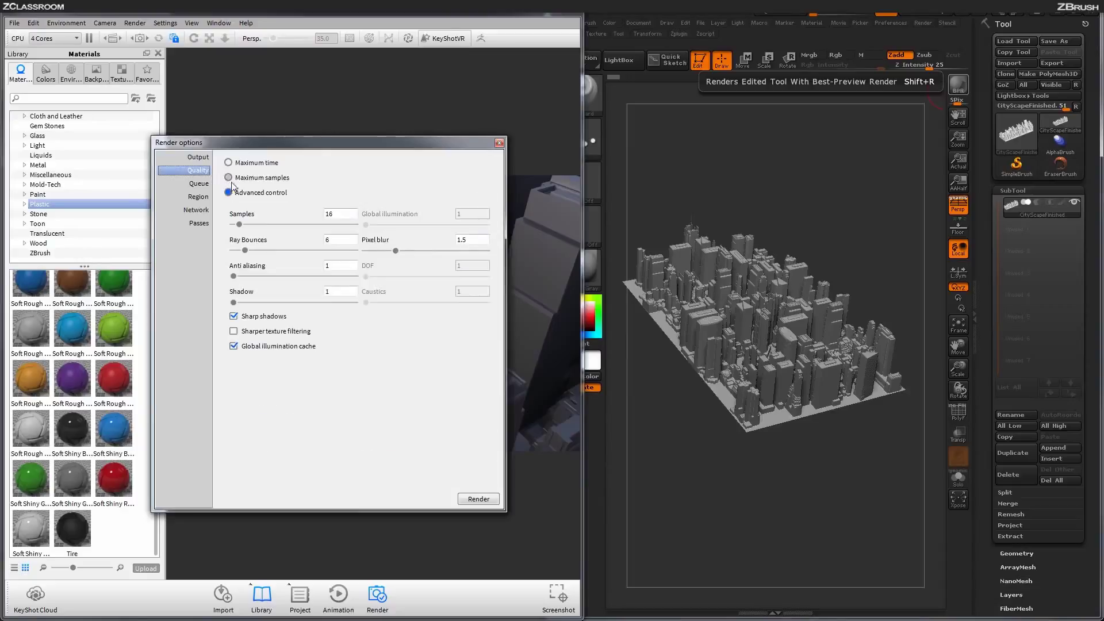
click(228, 162)
click(229, 211)
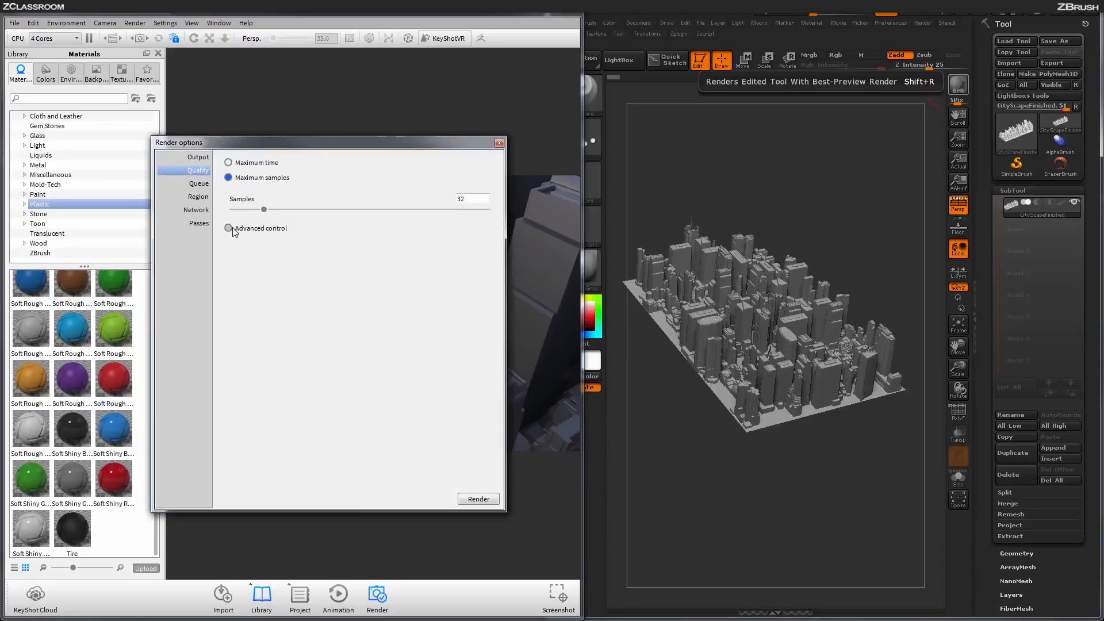
click(230, 229)
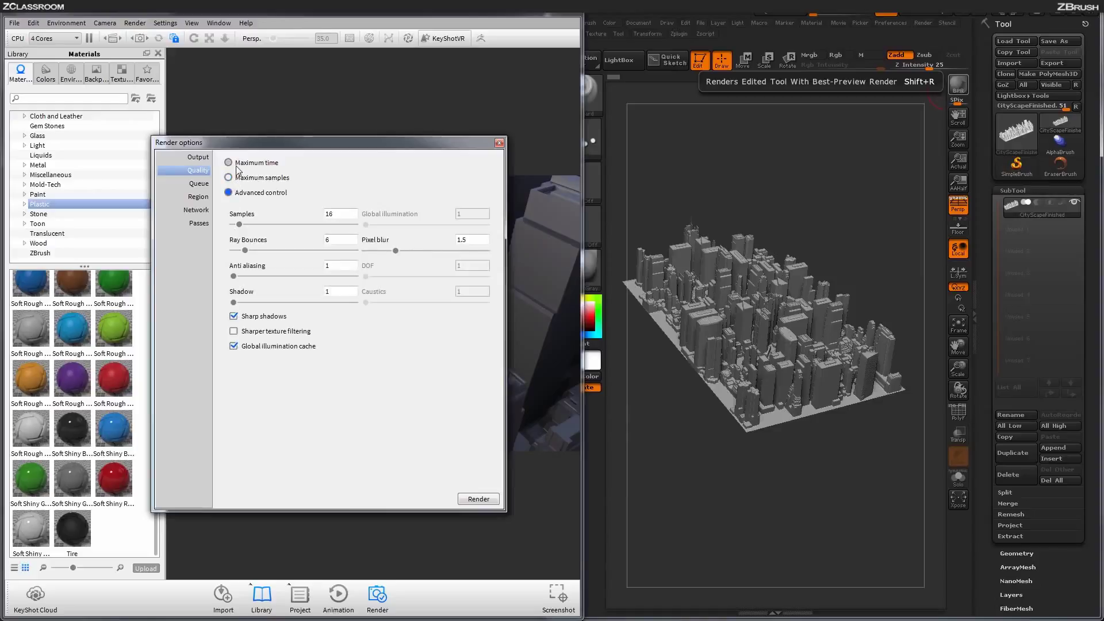
click(241, 165)
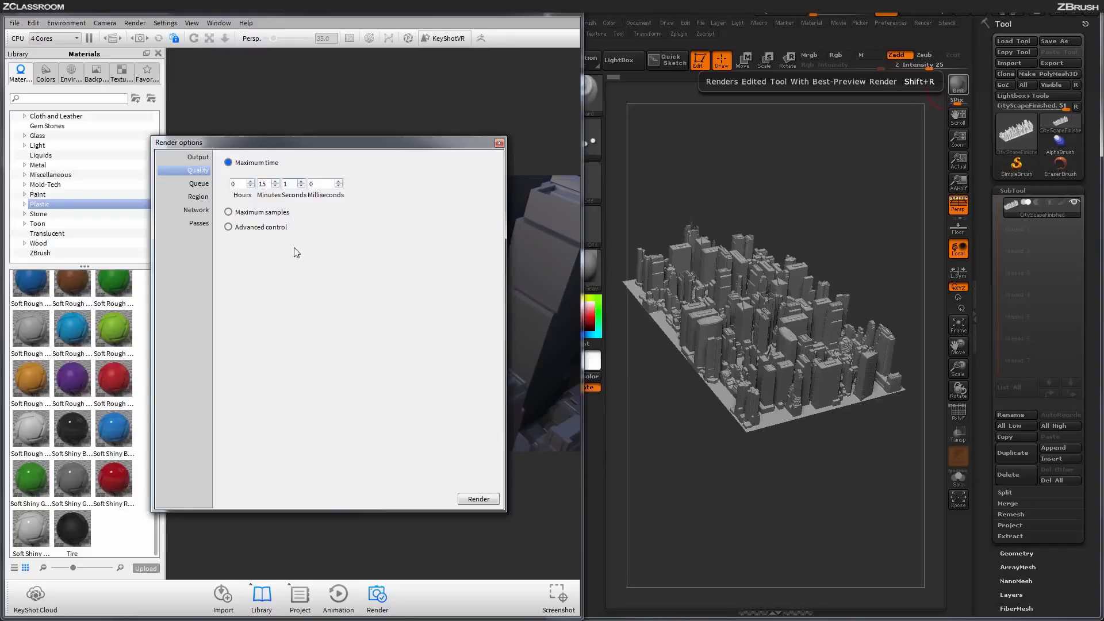
click(287, 183)
Step: Recheck the output settings and add the Rubber version of the city view to the render queue
click(198, 183)
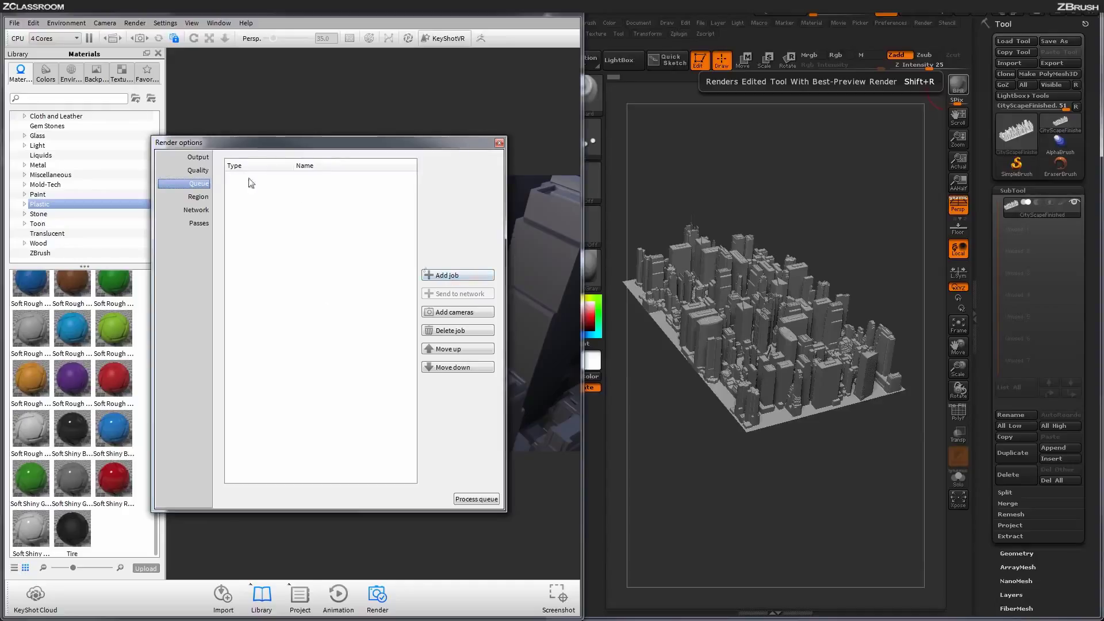
click(197, 170)
click(199, 158)
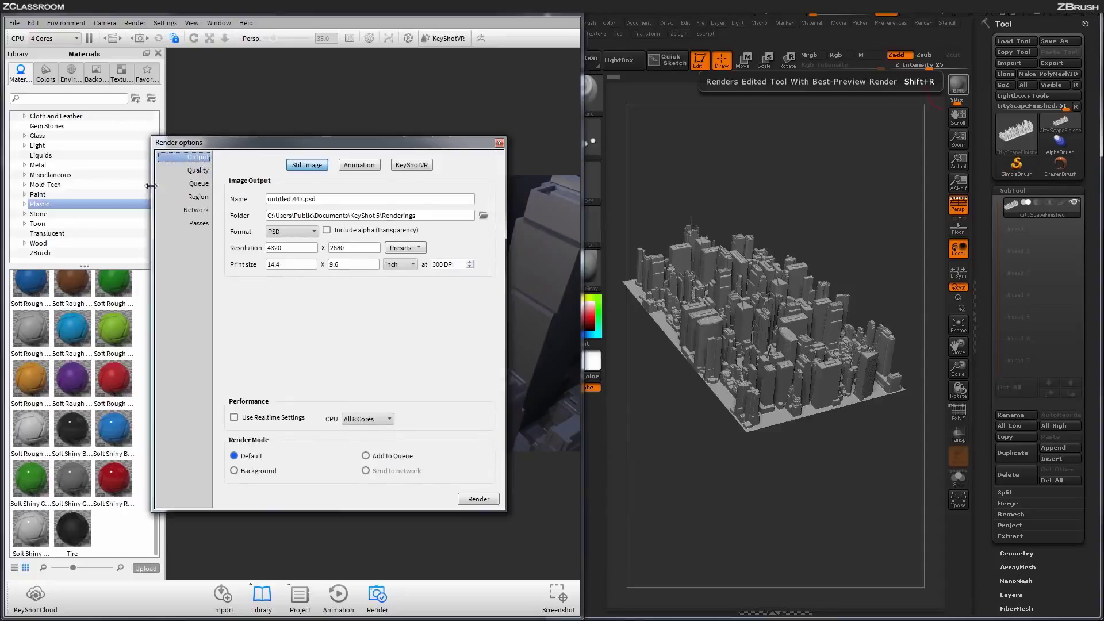
click(198, 183)
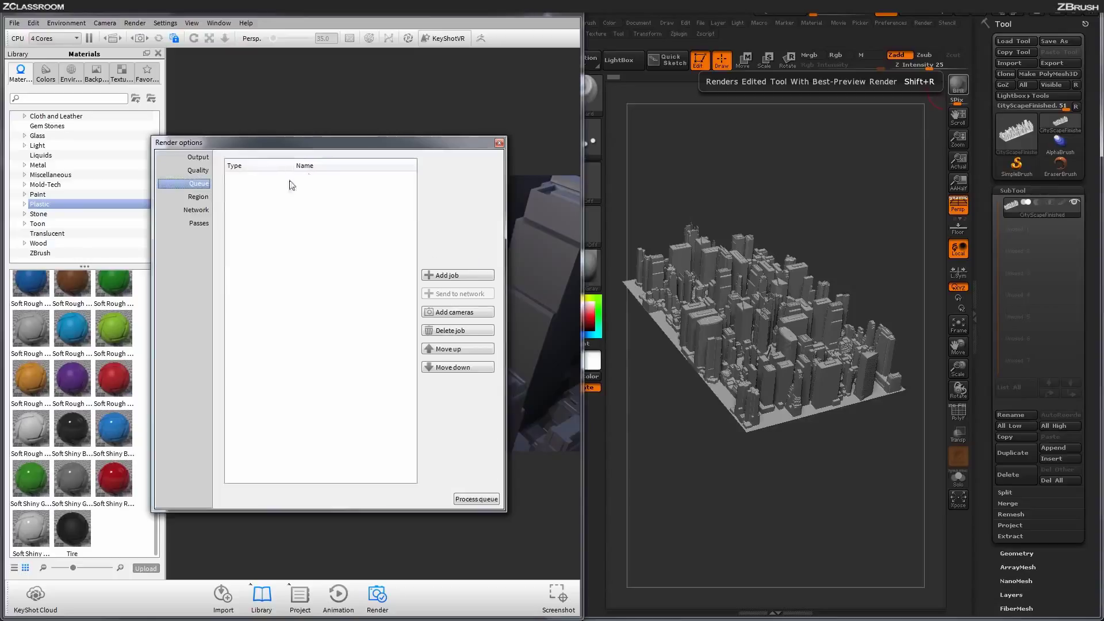
click(446, 277)
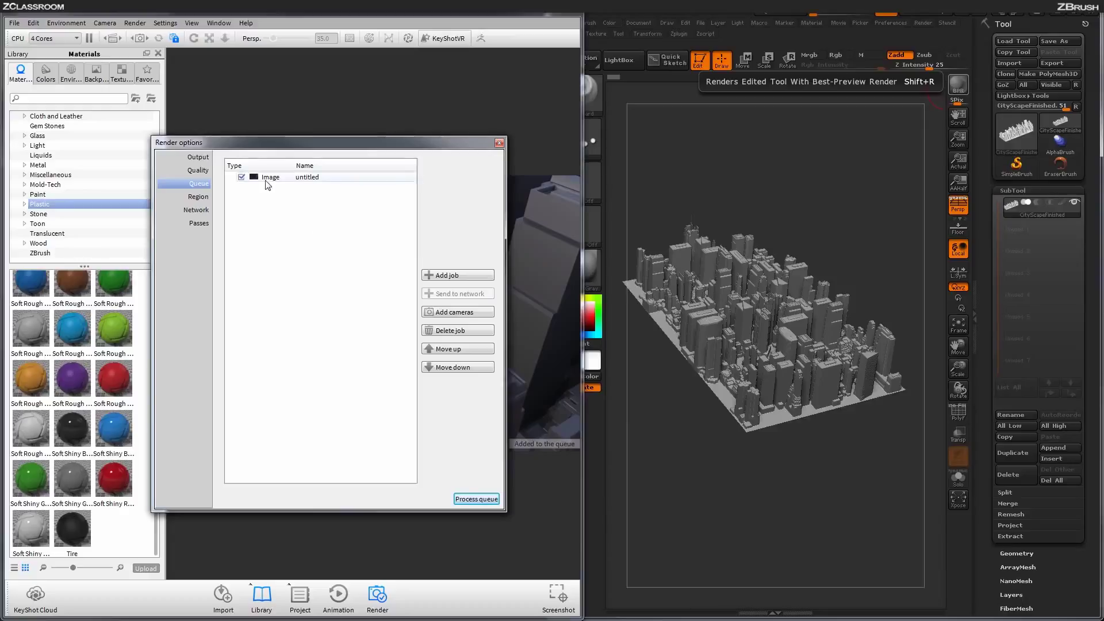
mouse_move(264, 184)
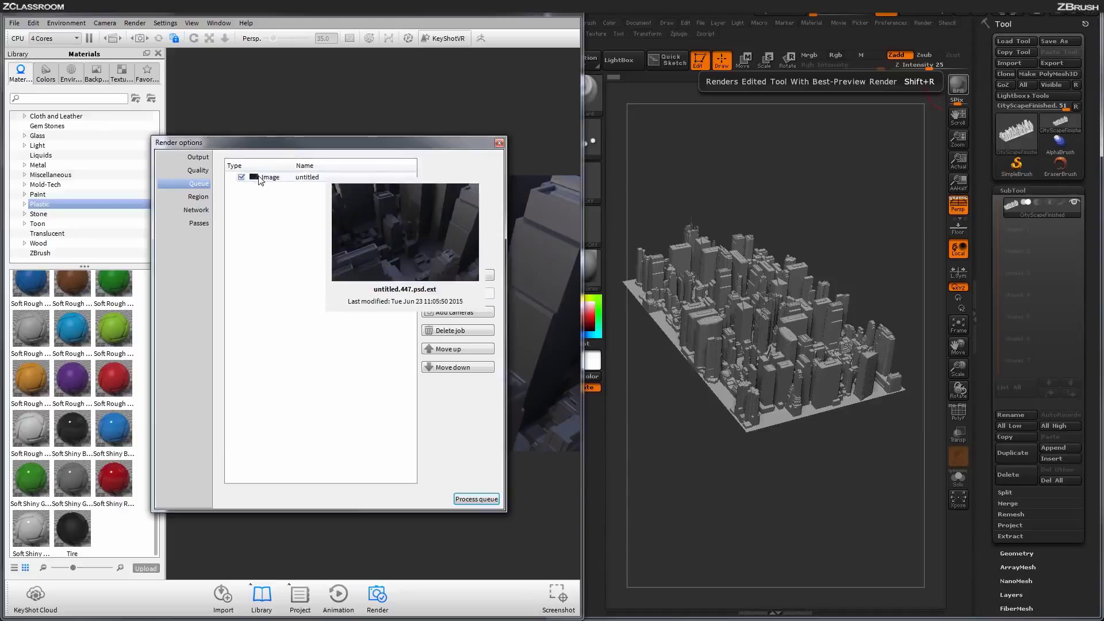
Step: Close the render options and apply the white Toon Outline material to the city model
click(499, 143)
click(68, 225)
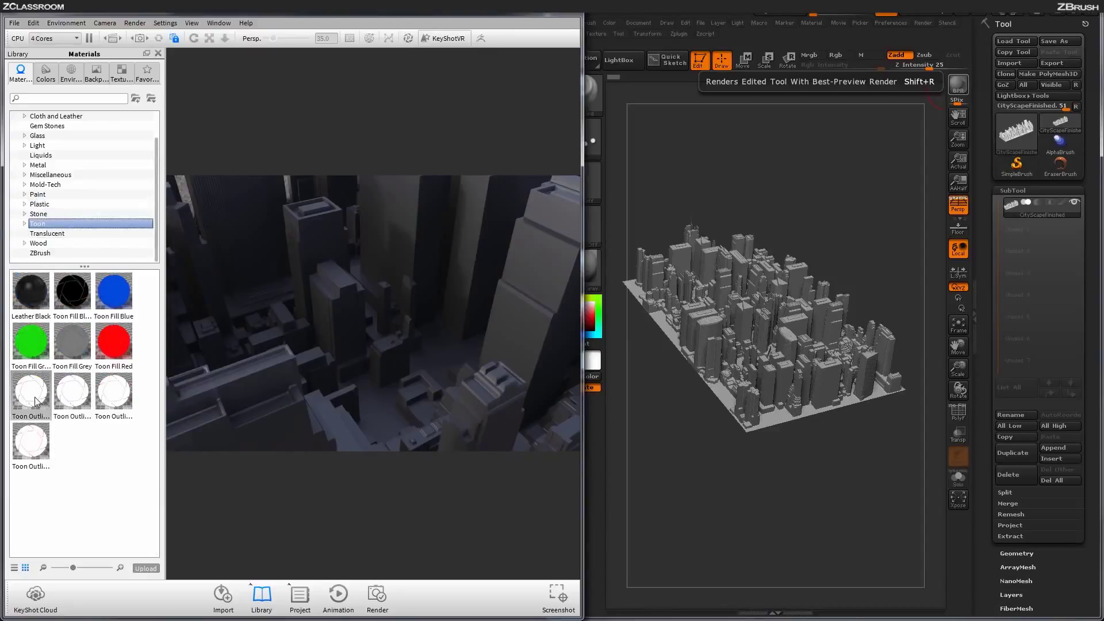
drag(36, 400, 354, 309)
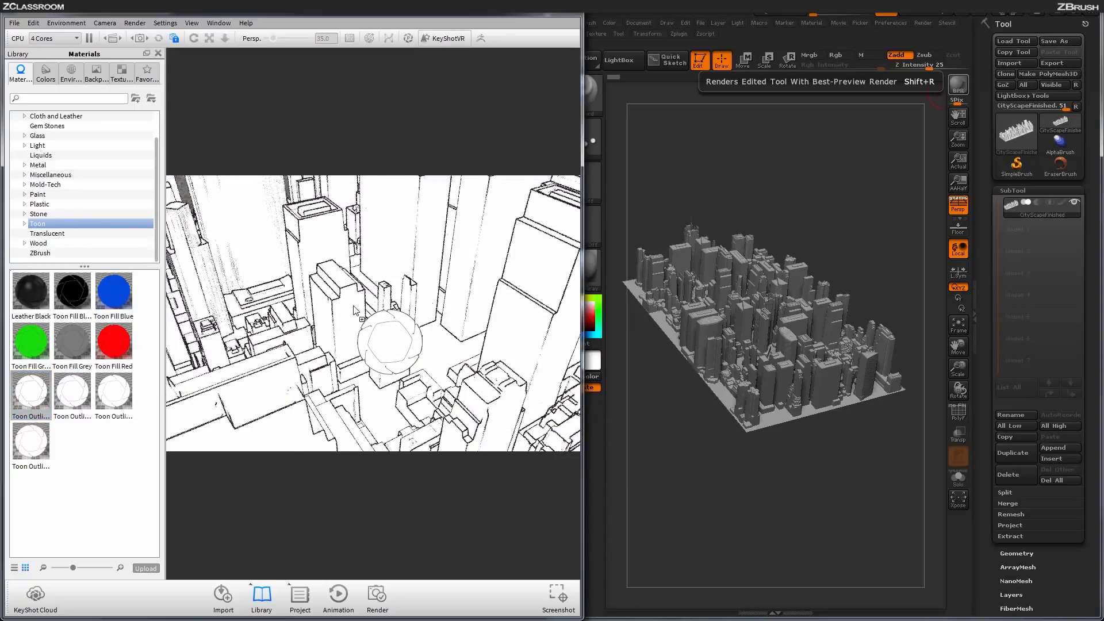
Step: Reopen the render options and set the maximum render time to 10 minutes for the Toon version
click(135, 23)
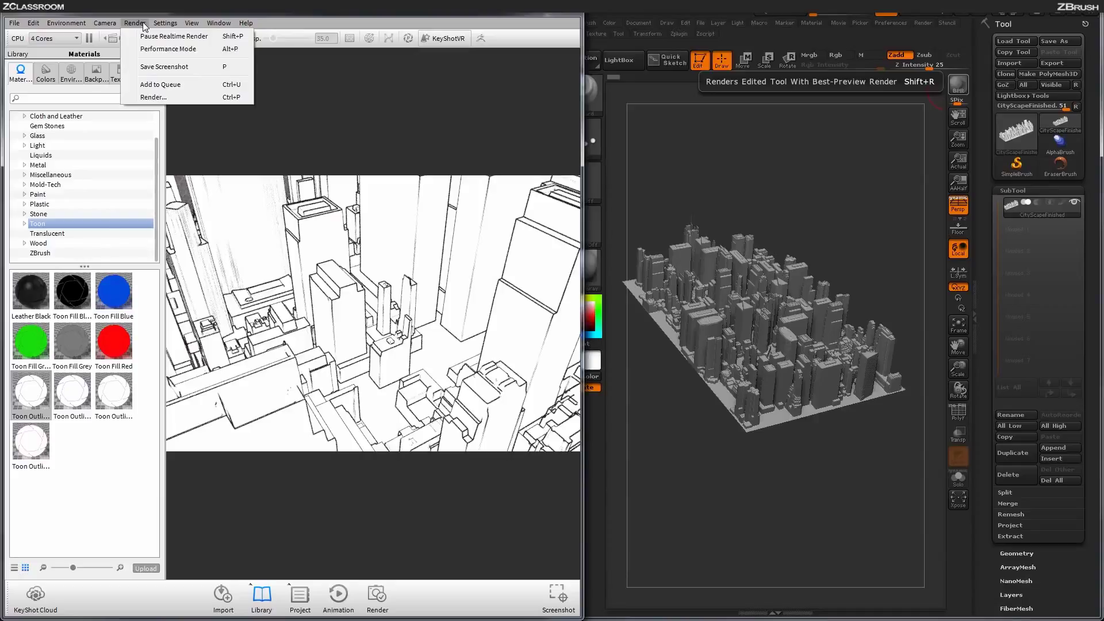
click(167, 98)
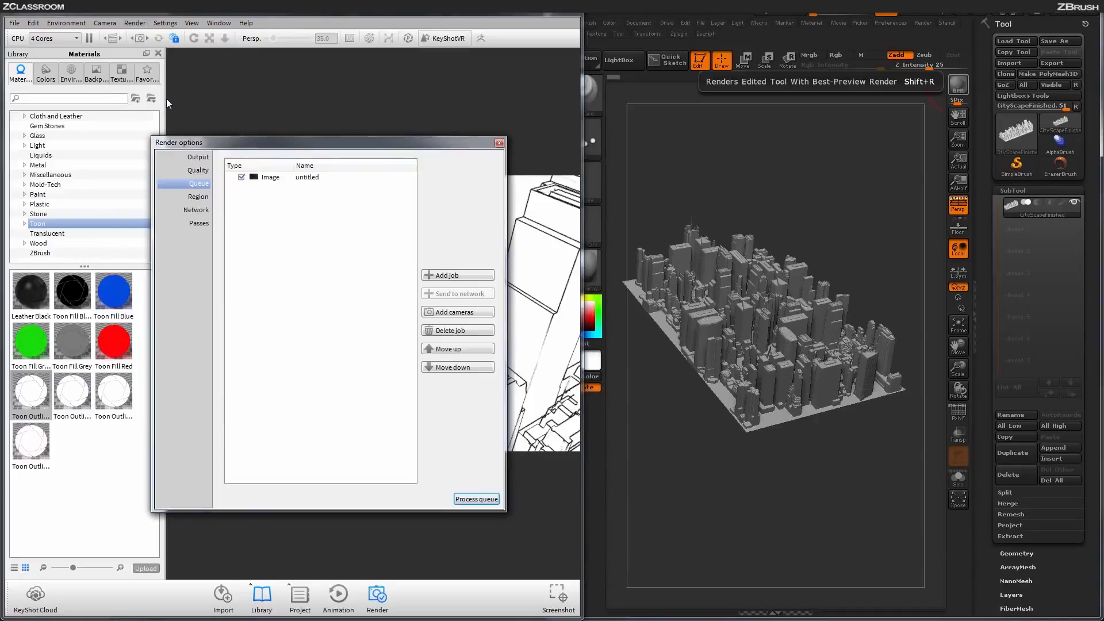
click(197, 170)
click(198, 157)
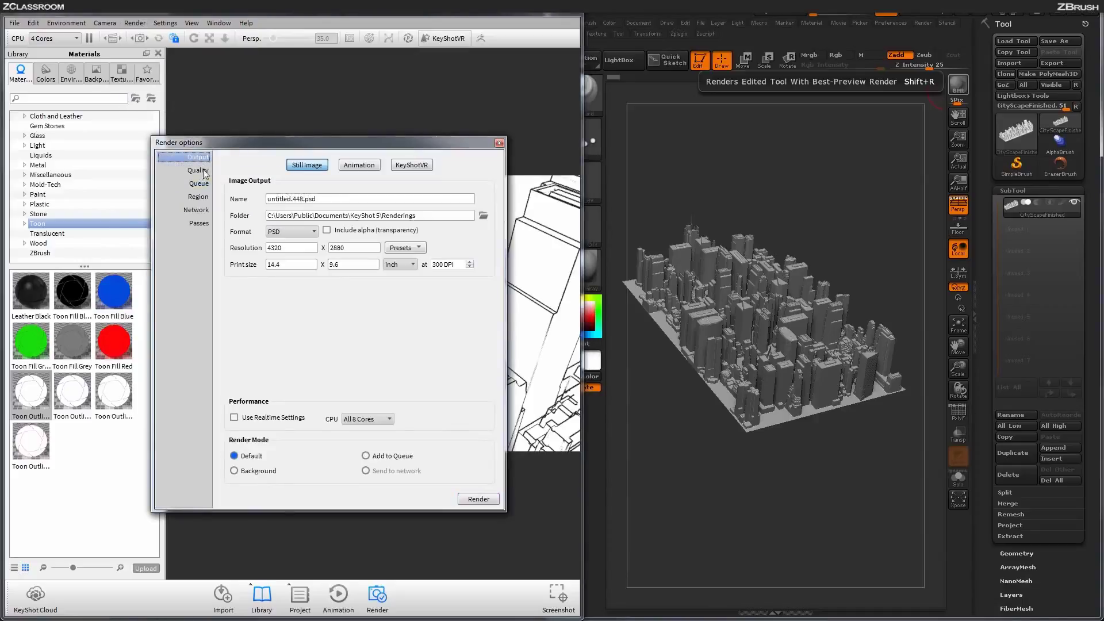
click(201, 171)
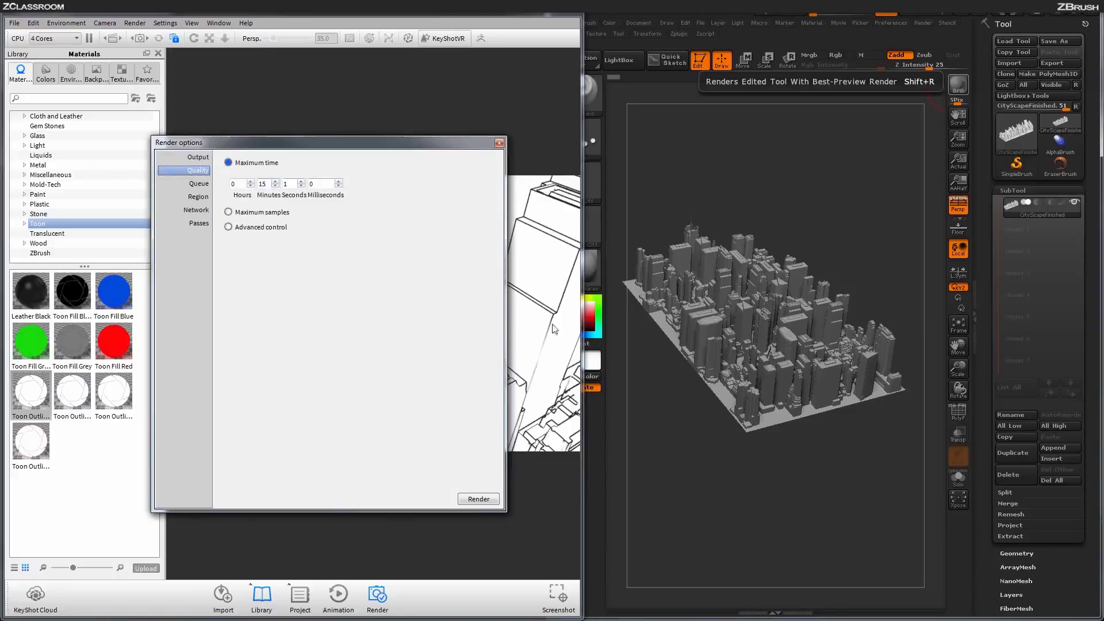
double_click(267, 183)
text(10)
Step: Add the Toon Outline version of the city view to the render queue and close the render options
click(198, 157)
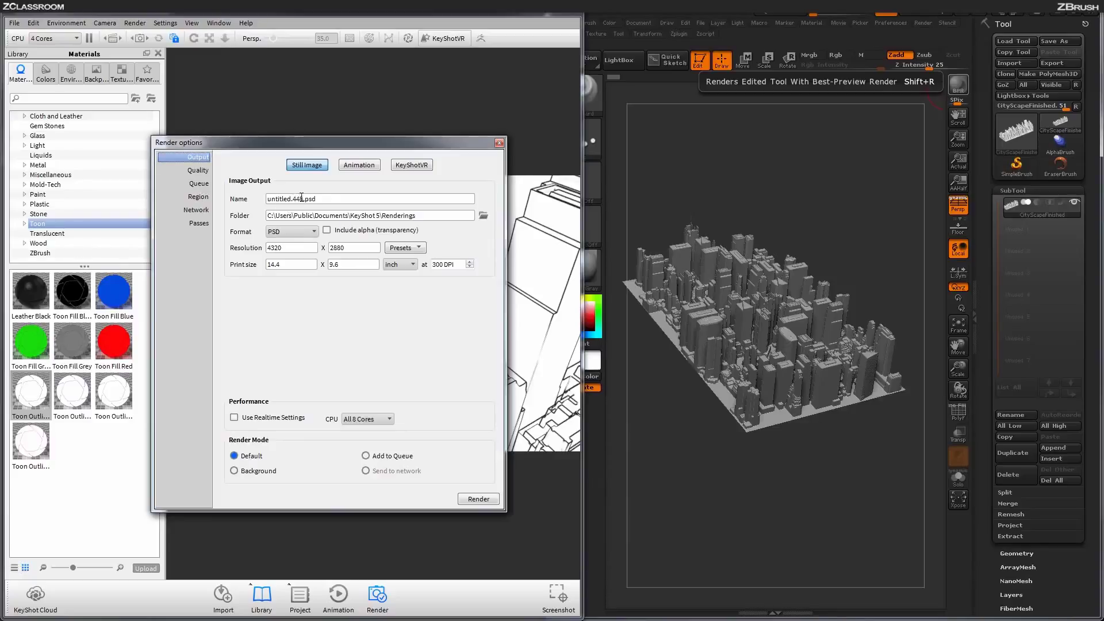
click(195, 184)
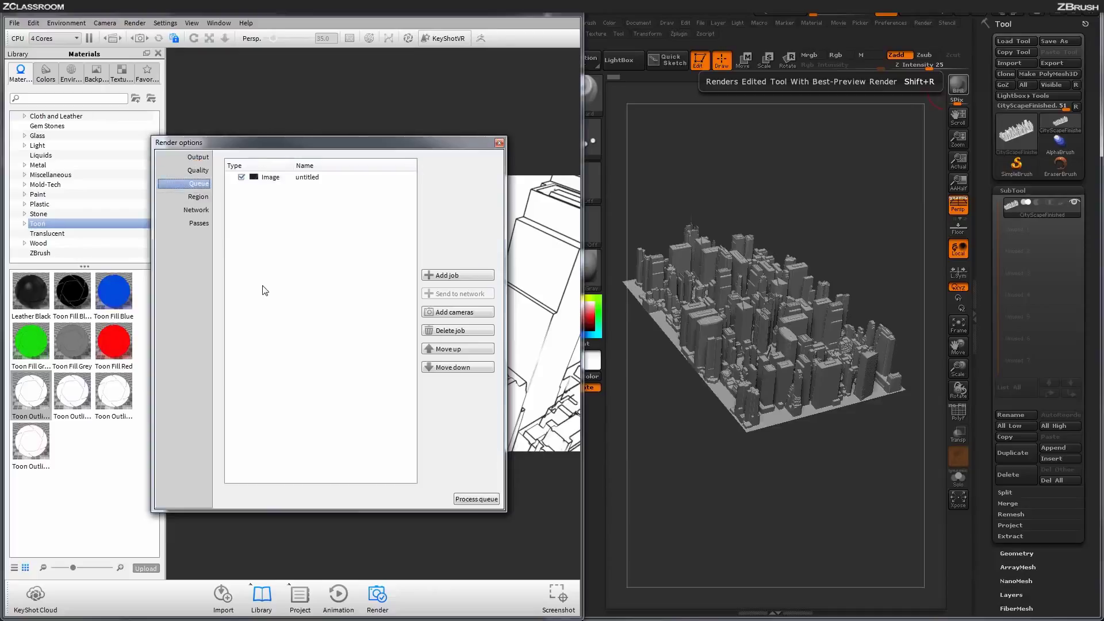
click(454, 276)
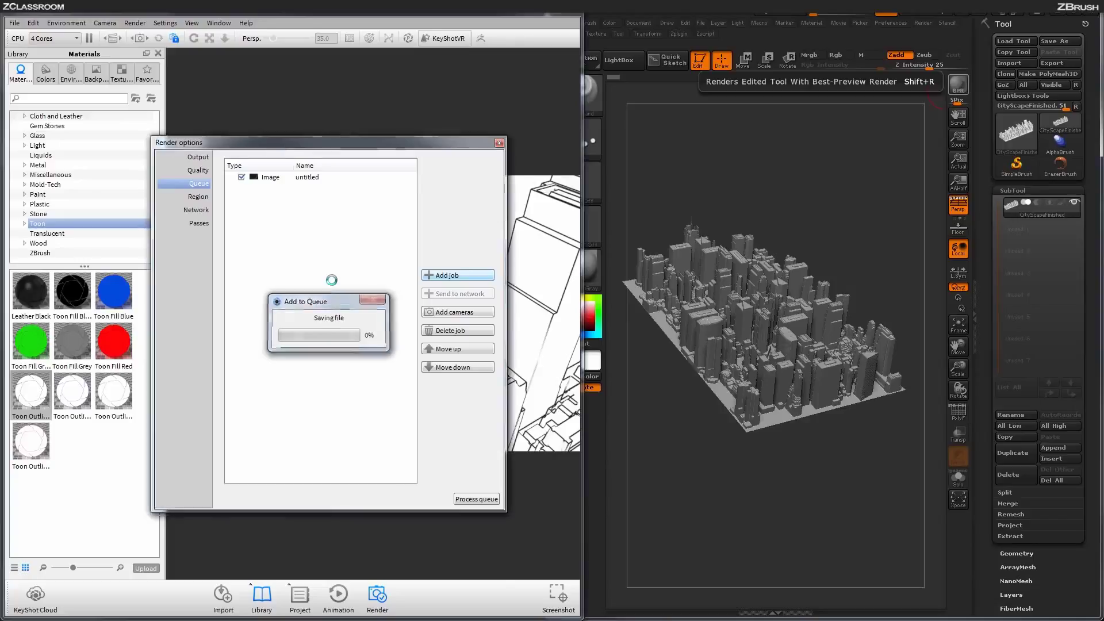
mouse_move(277, 188)
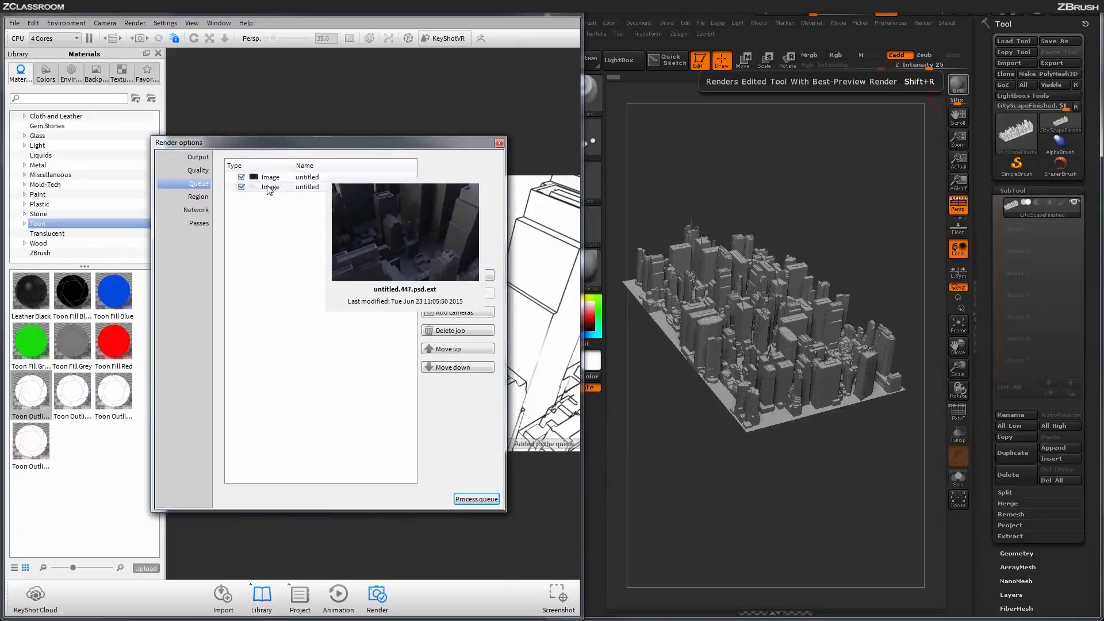
click(500, 143)
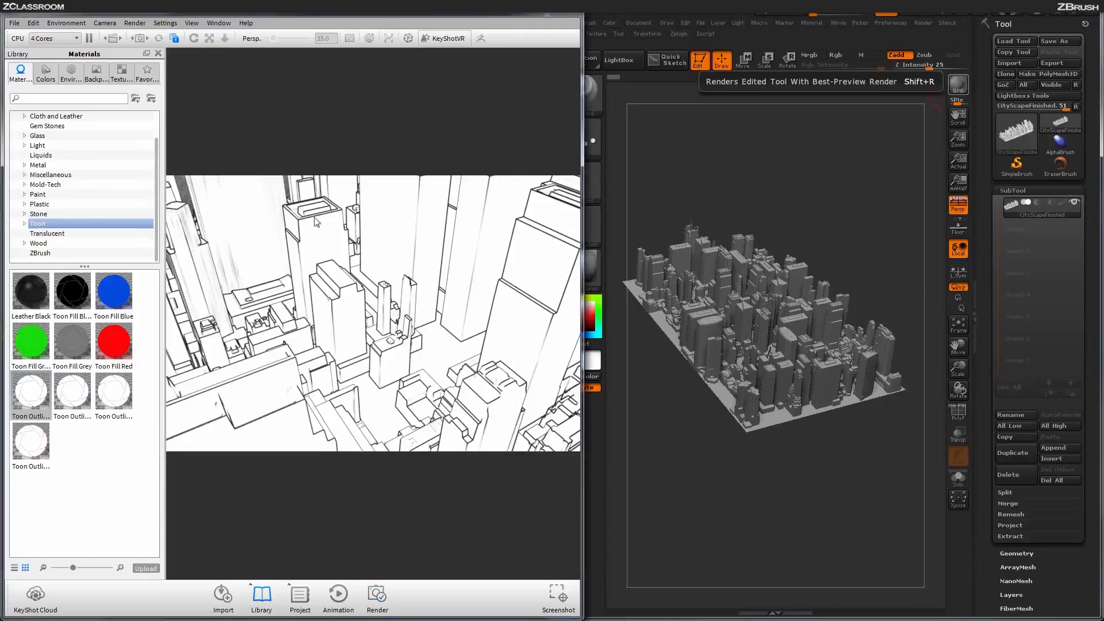
Step: Find the grey Hard Rough plastic among the plastics and apply it to the city model
click(40, 204)
scroll(64, 349, down, 5)
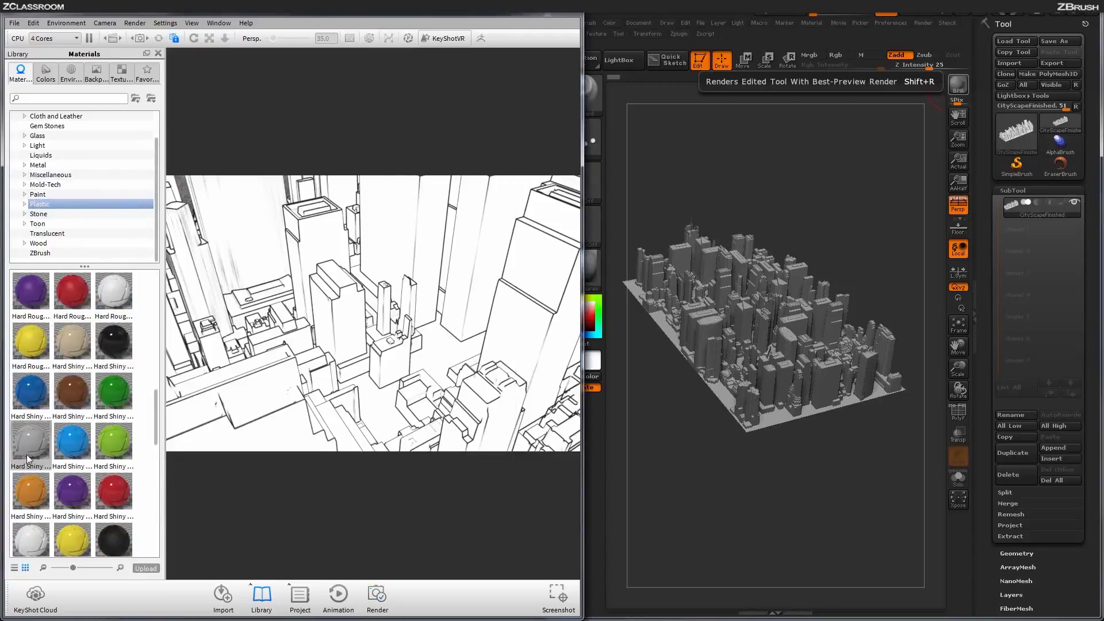
scroll(26, 454, down, 3)
drag(154, 429, 157, 383)
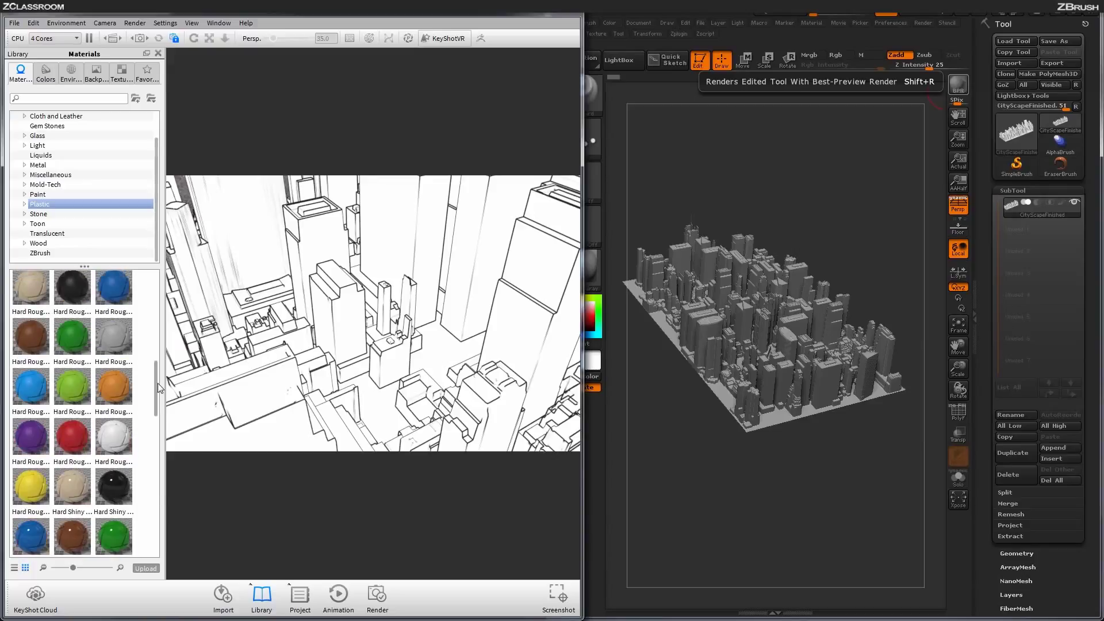
drag(107, 339, 388, 359)
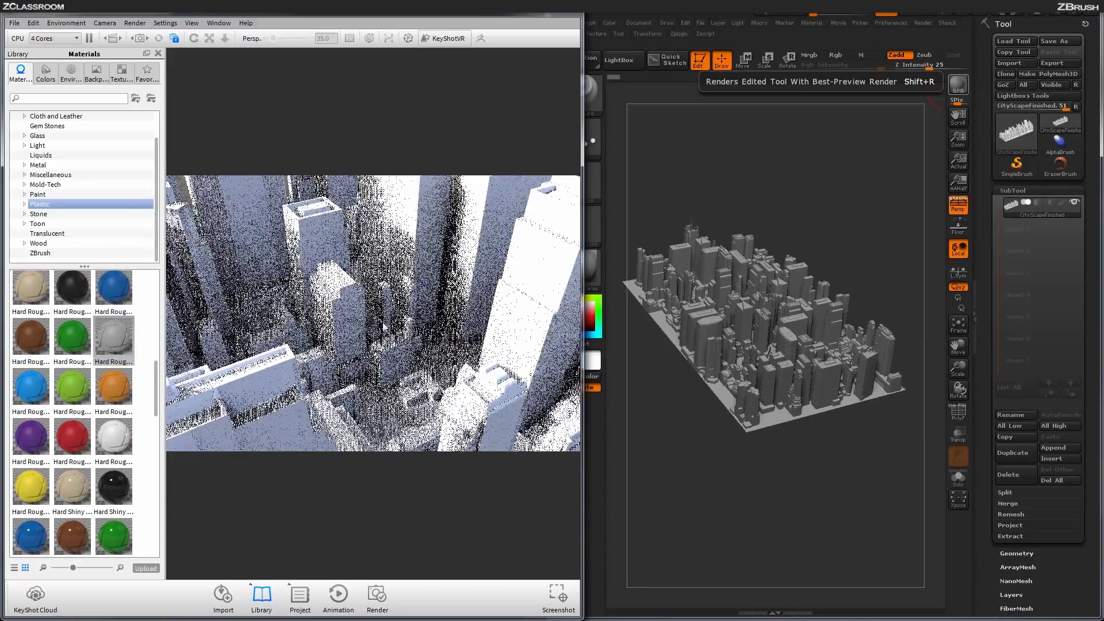
Step: Reopen the render options and change the minutes of the maximum render time for the grey plastic version
click(135, 23)
click(159, 97)
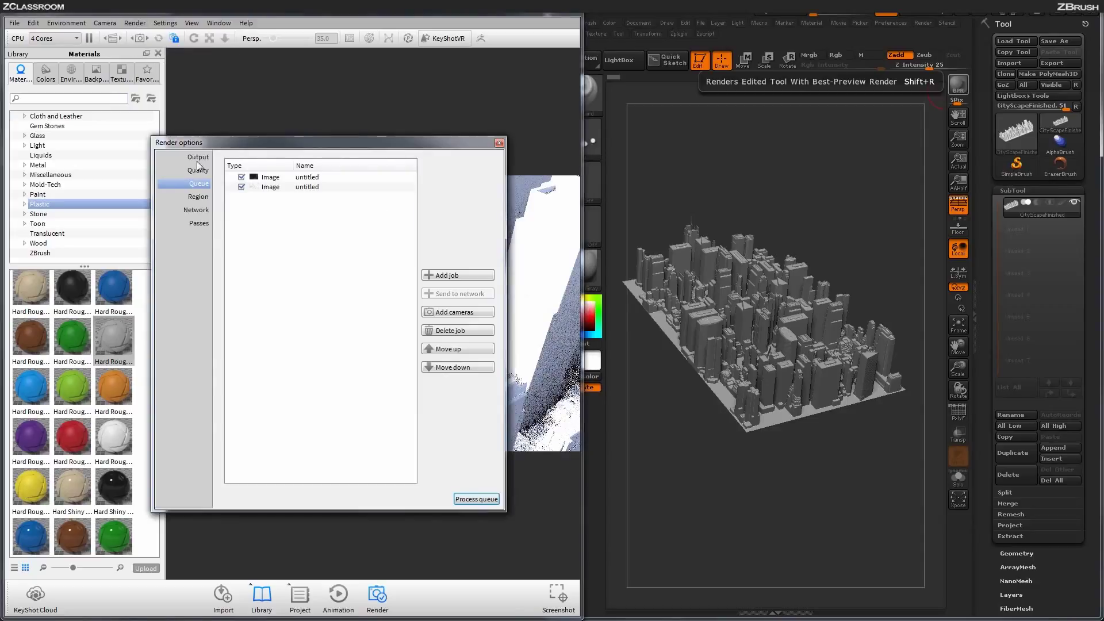
click(195, 171)
double_click(262, 184)
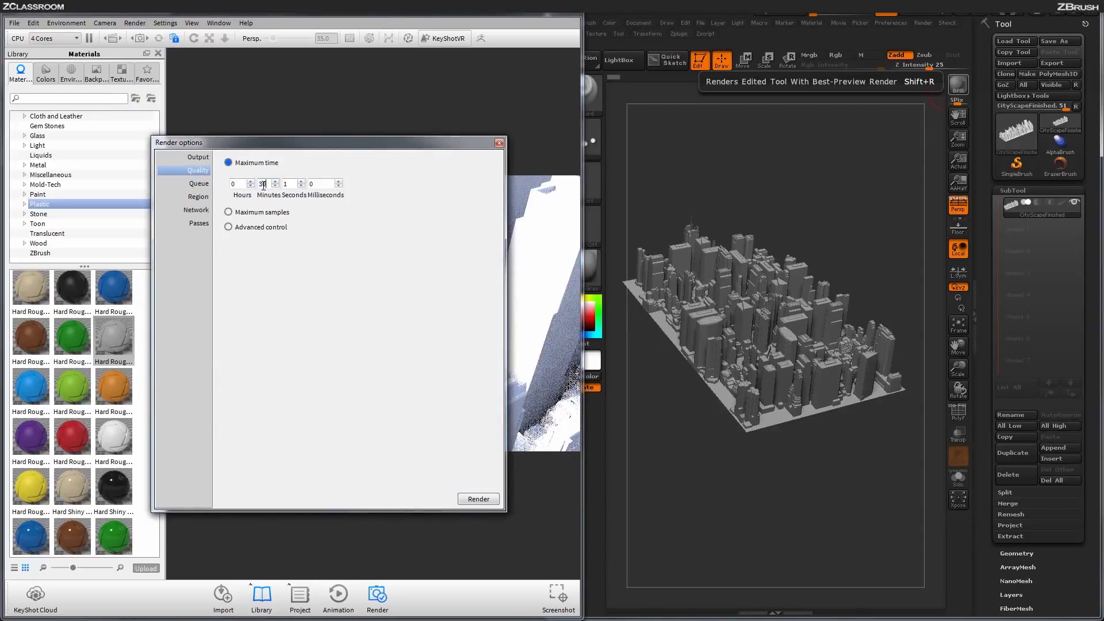
click(287, 182)
Step: Add the grey Hard Rough plastic version of the city view to the render queue
click(199, 184)
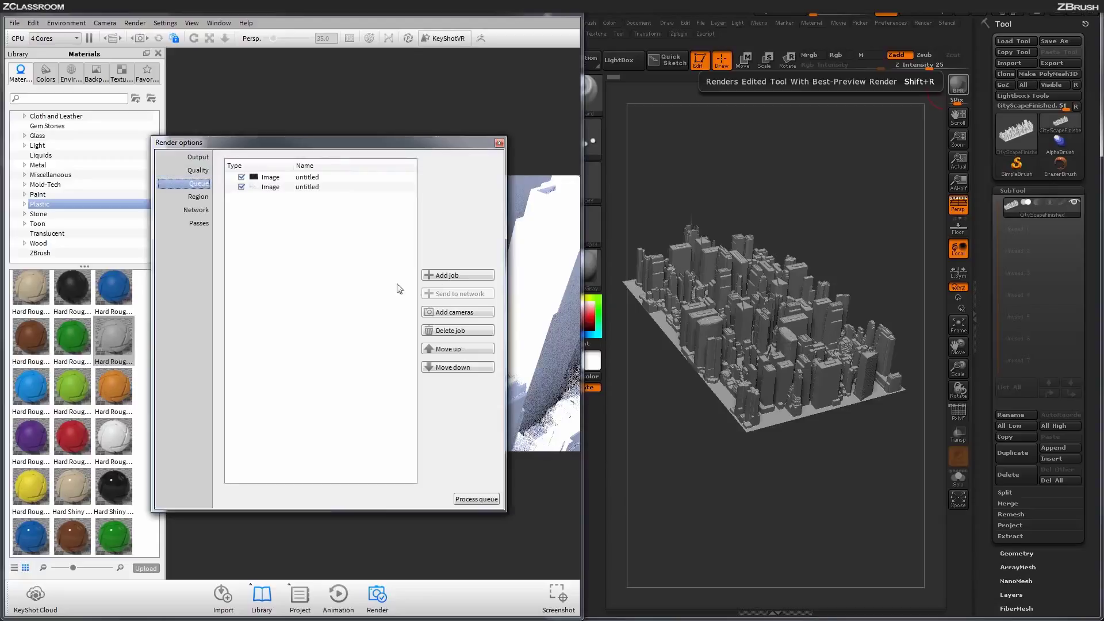
click(445, 276)
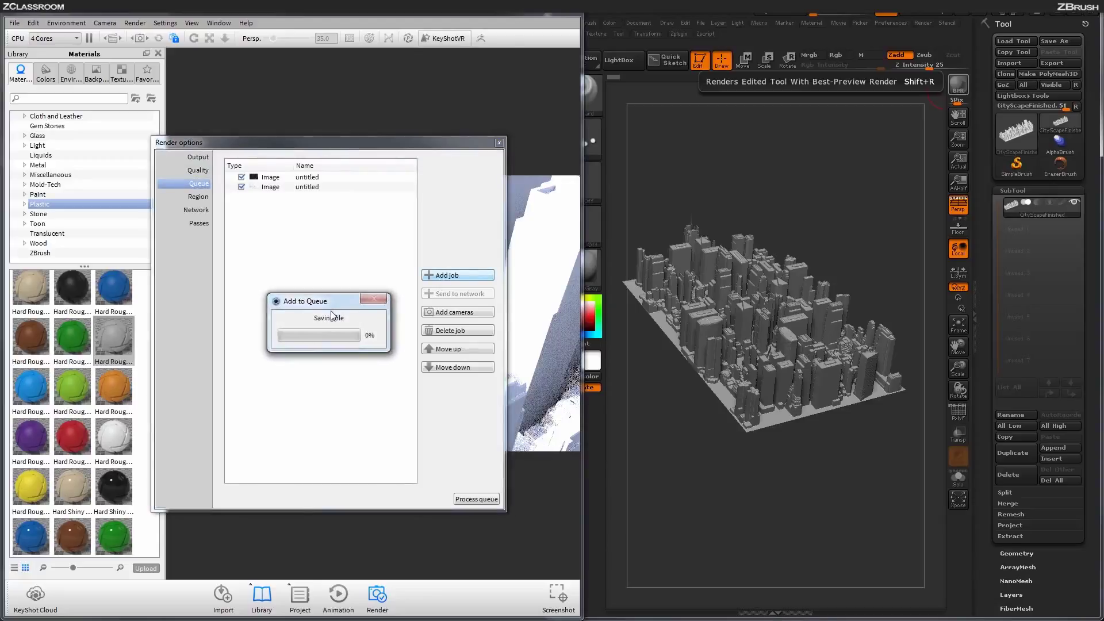
mouse_move(280, 180)
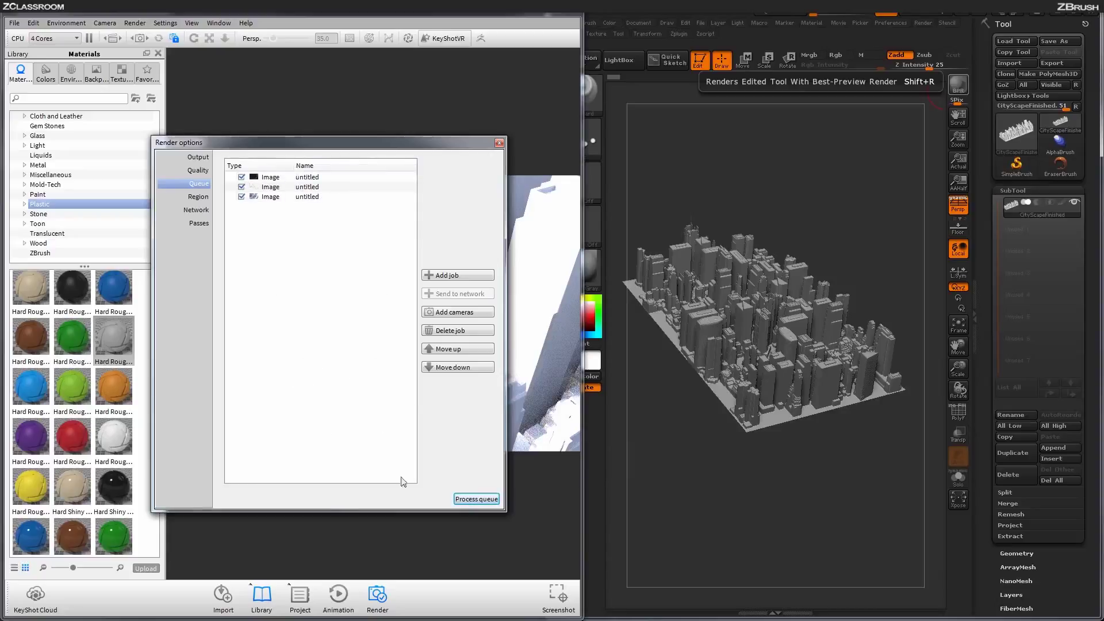
Step: Start processing the render queue, move the render output window aside and fit the whole image in it
click(476, 499)
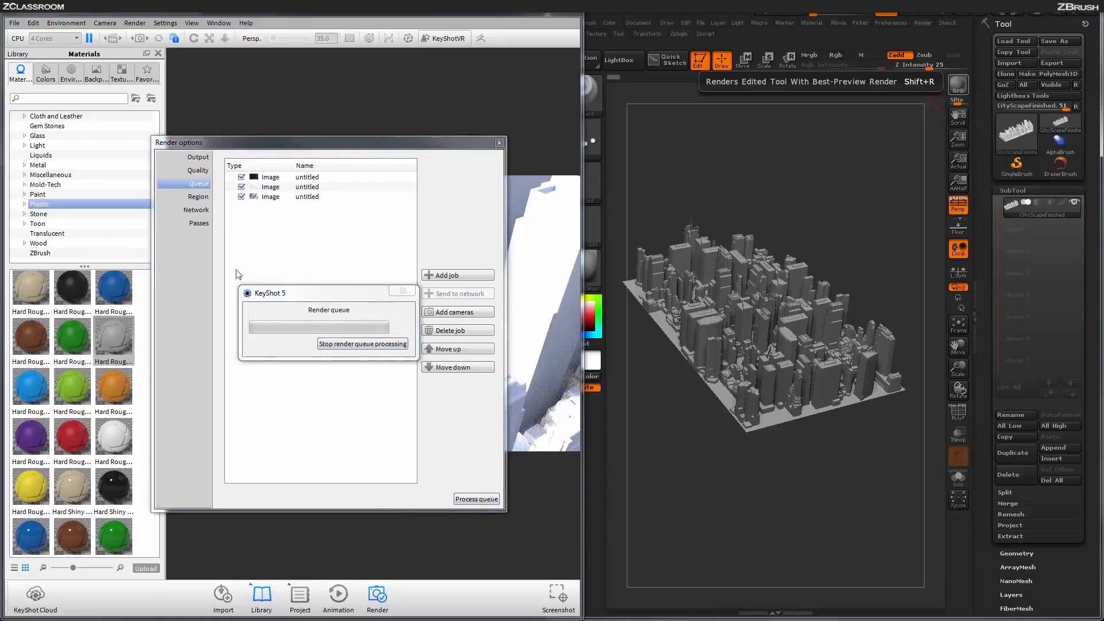
drag(645, 104, 868, 75)
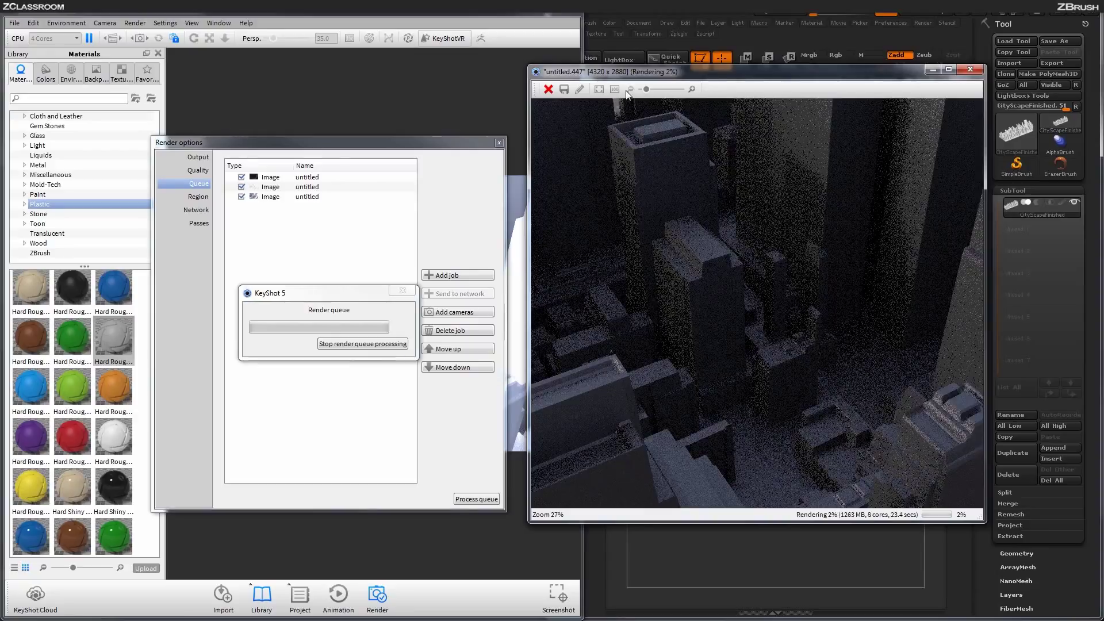
click(601, 89)
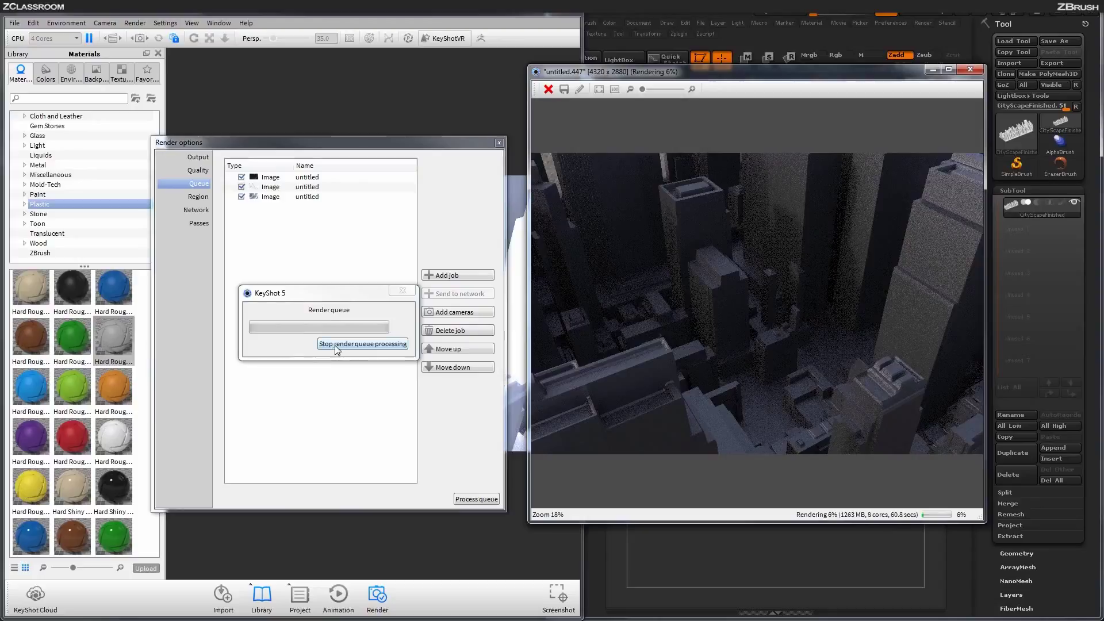
Step: Cancel the render queue processing and close the render options
click(361, 345)
click(372, 344)
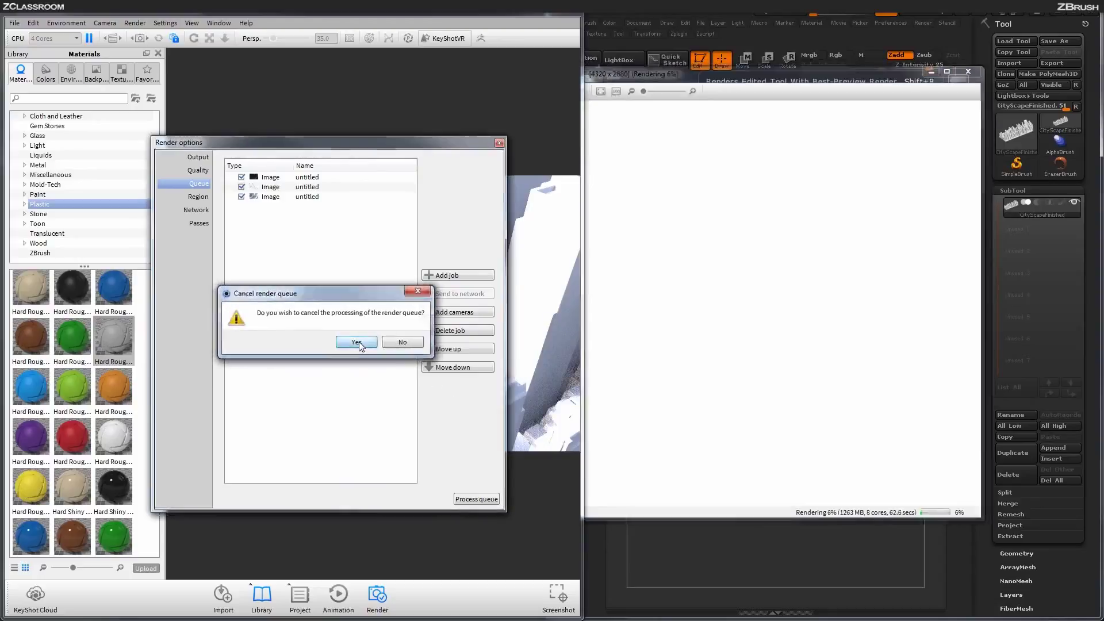
click(499, 144)
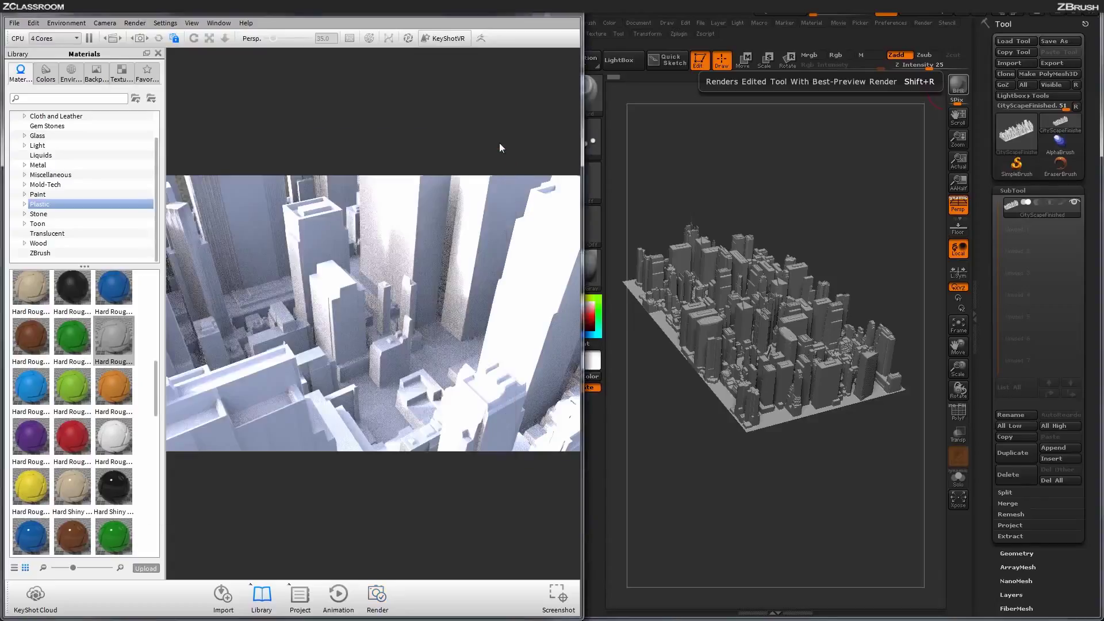